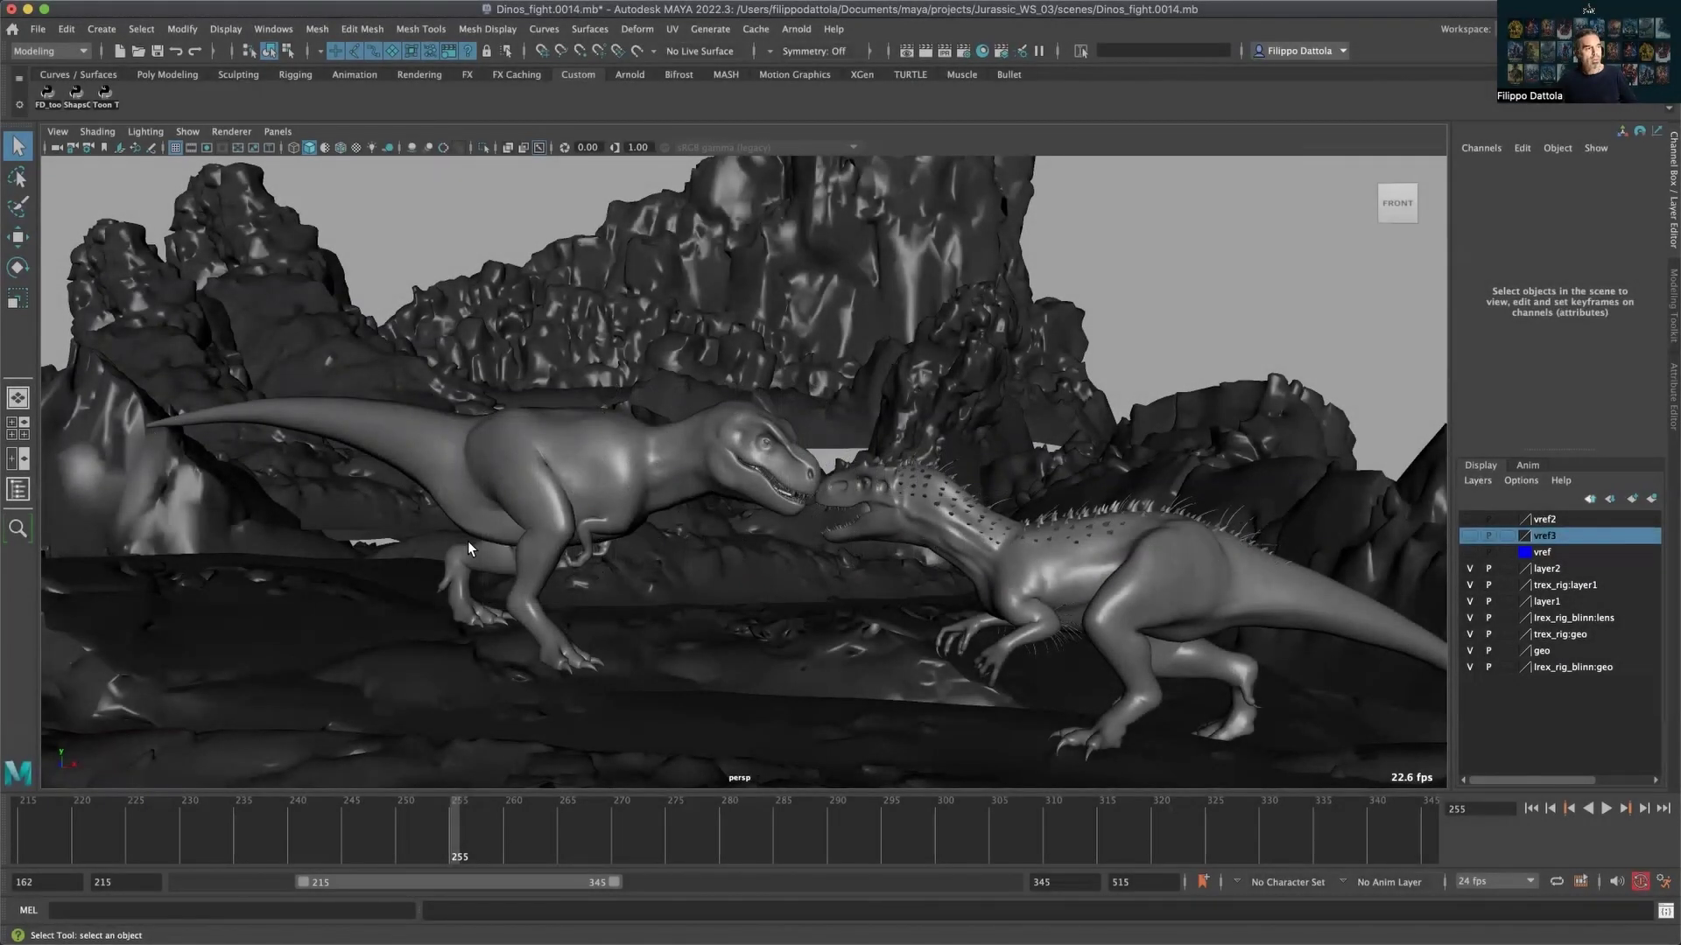
Open the FD_Toon Outline Tool and place its window clear of the two dinosaurs.
alt+drag(922, 554, 801, 460)
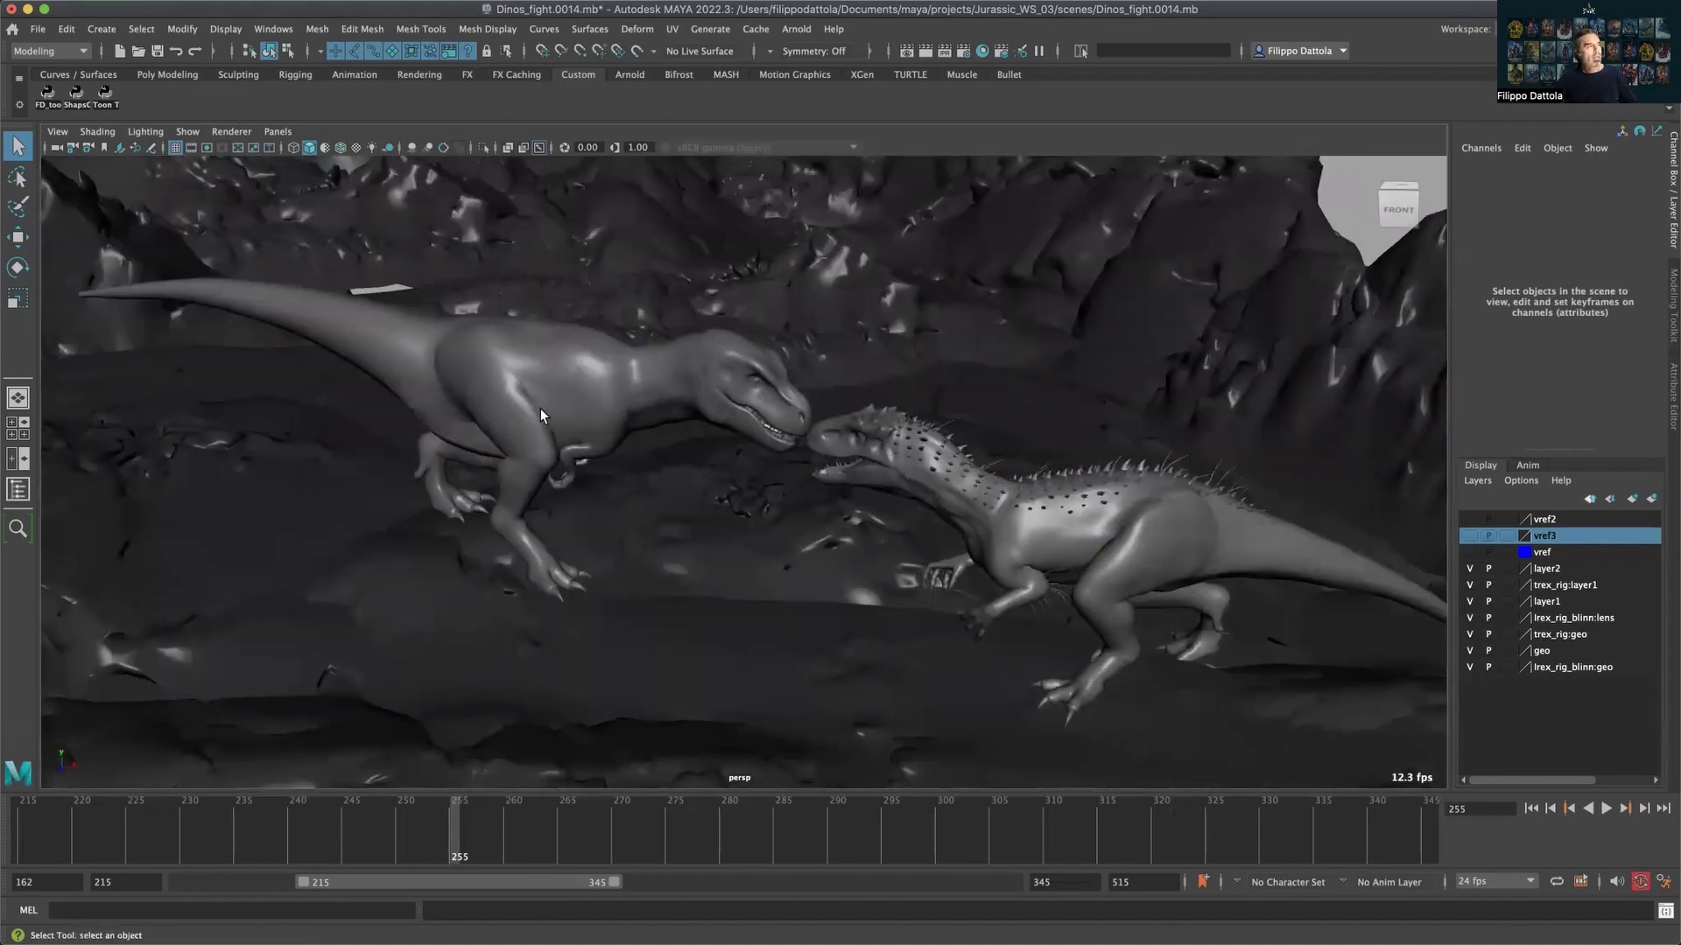
click(107, 97)
drag(1221, 248, 1242, 233)
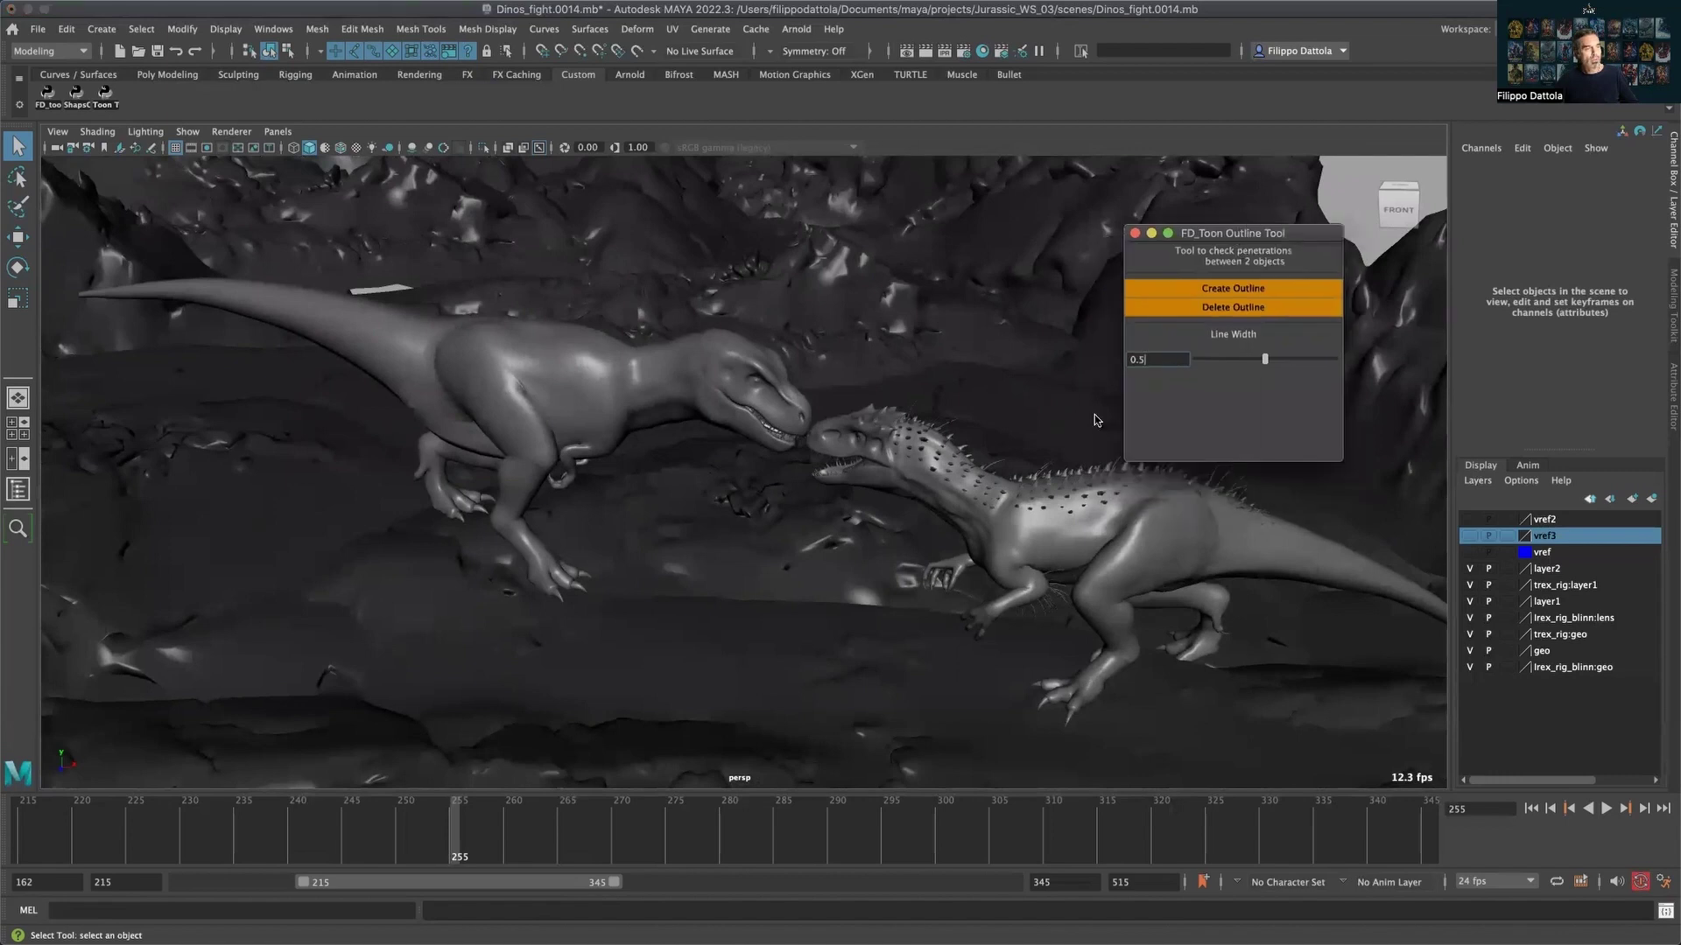
Create a toon outline for the bodies of both dinosaurs to check where they penetrate each other.
click(1042, 534)
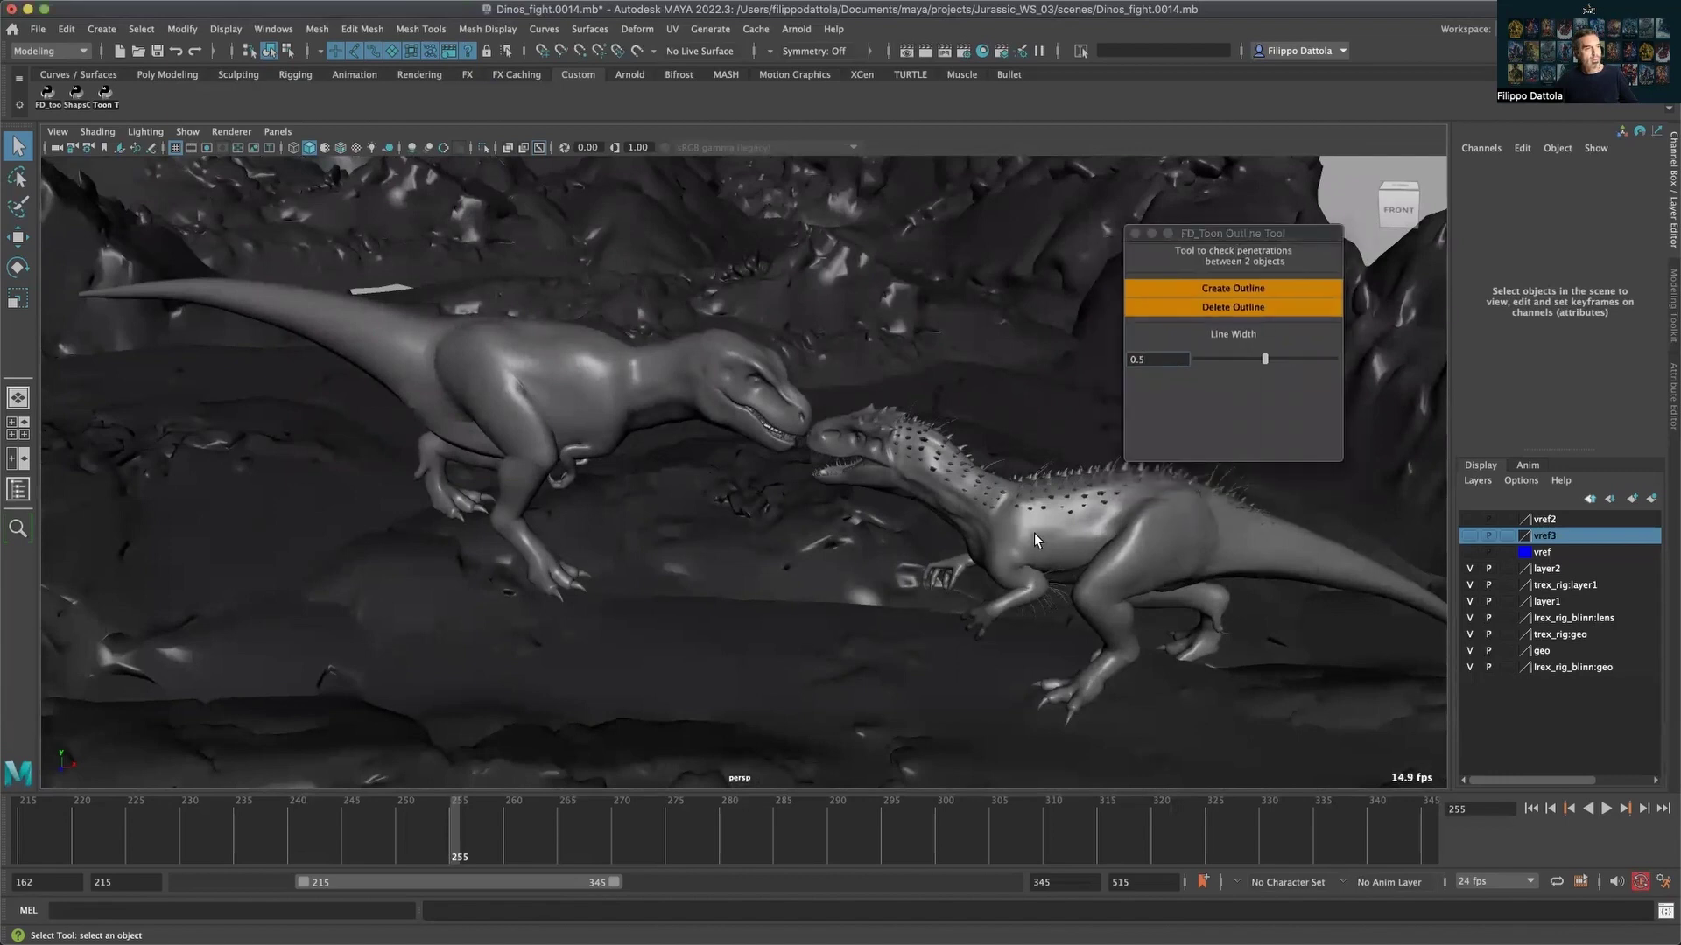
click(618, 408)
alt+drag(842, 488, 843, 480)
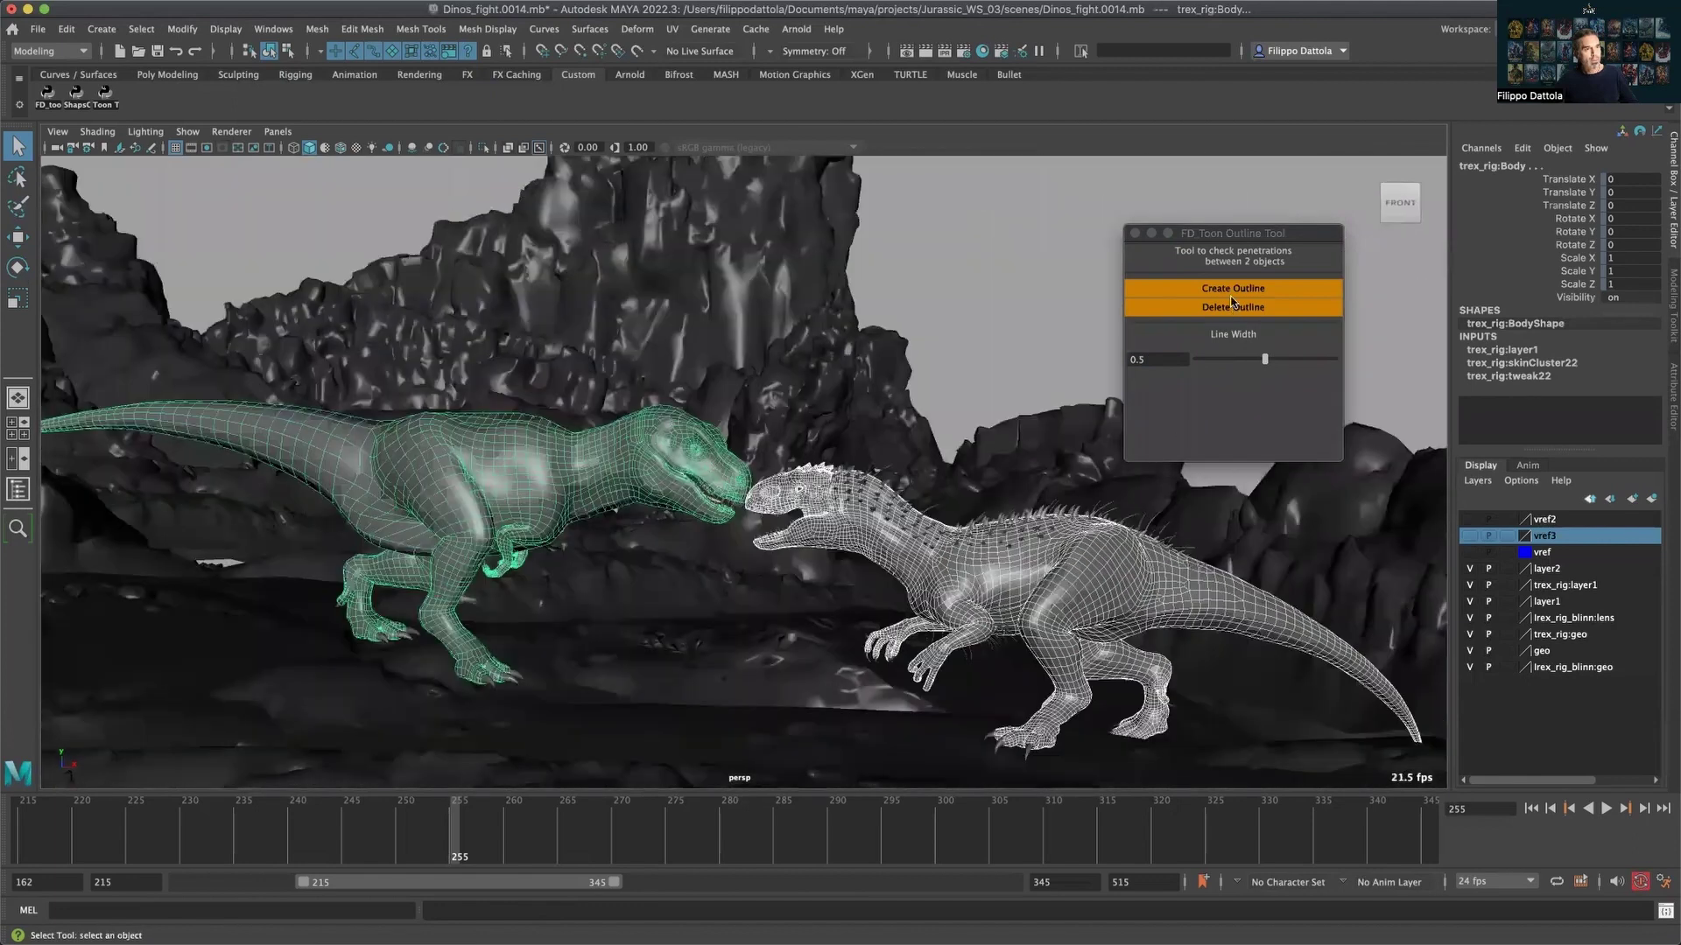
click(1231, 292)
click(1231, 292)
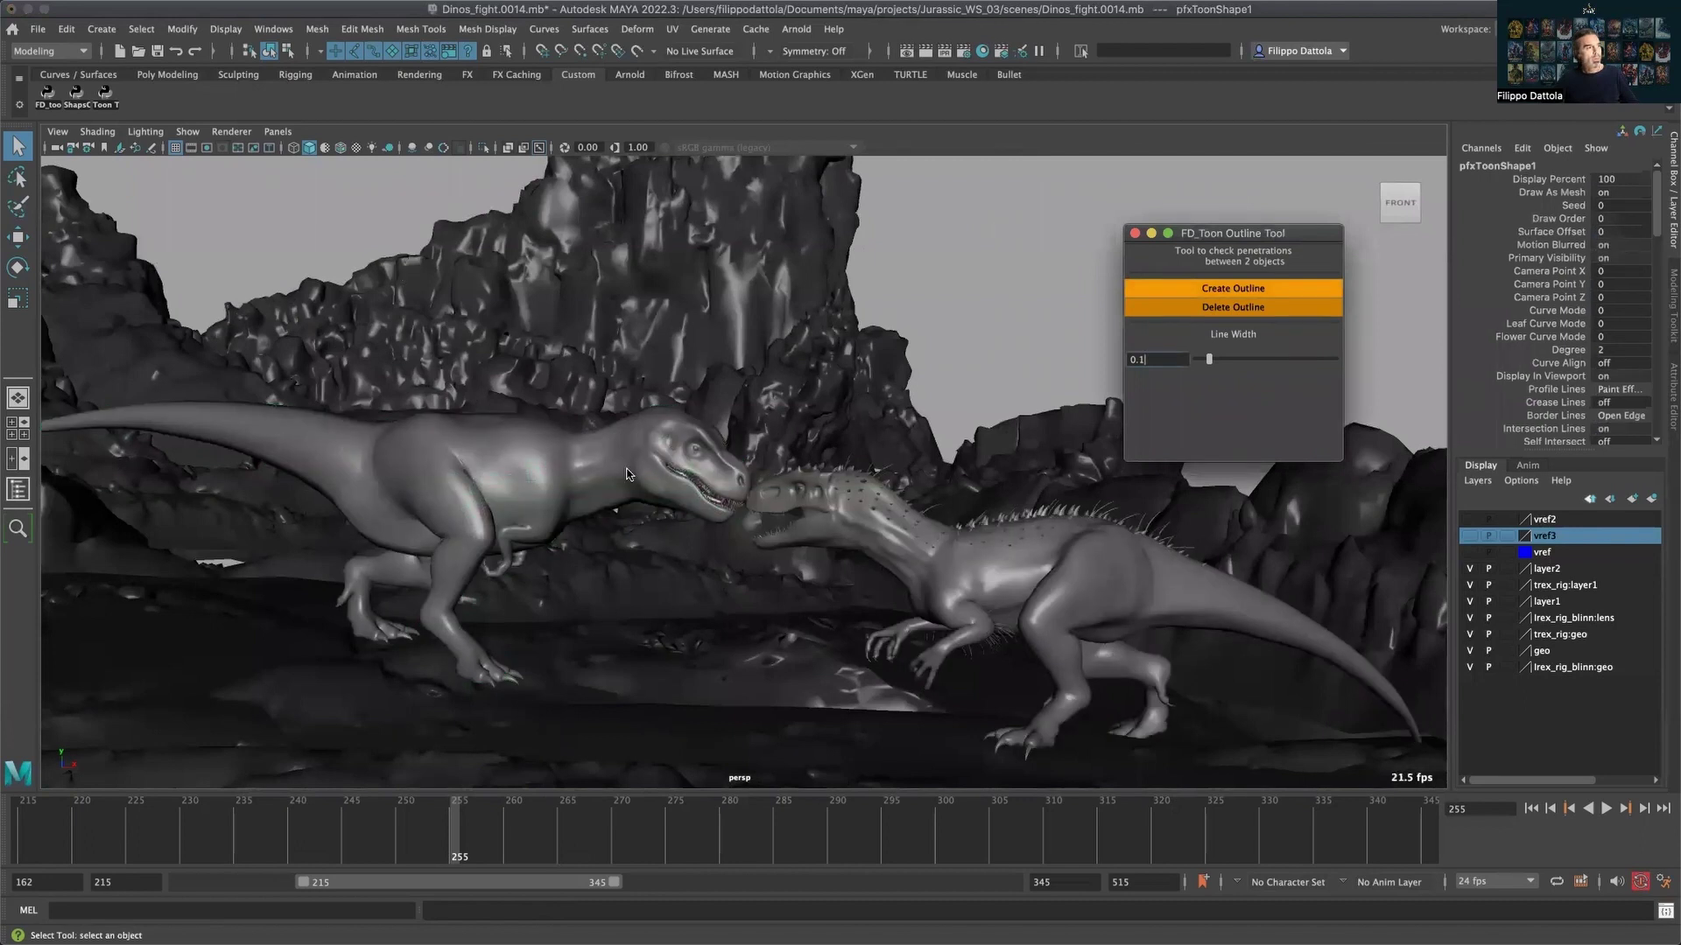
Turn on the display of strokes in the perspective view and set the outline's line width to 1.0.
click(187, 133)
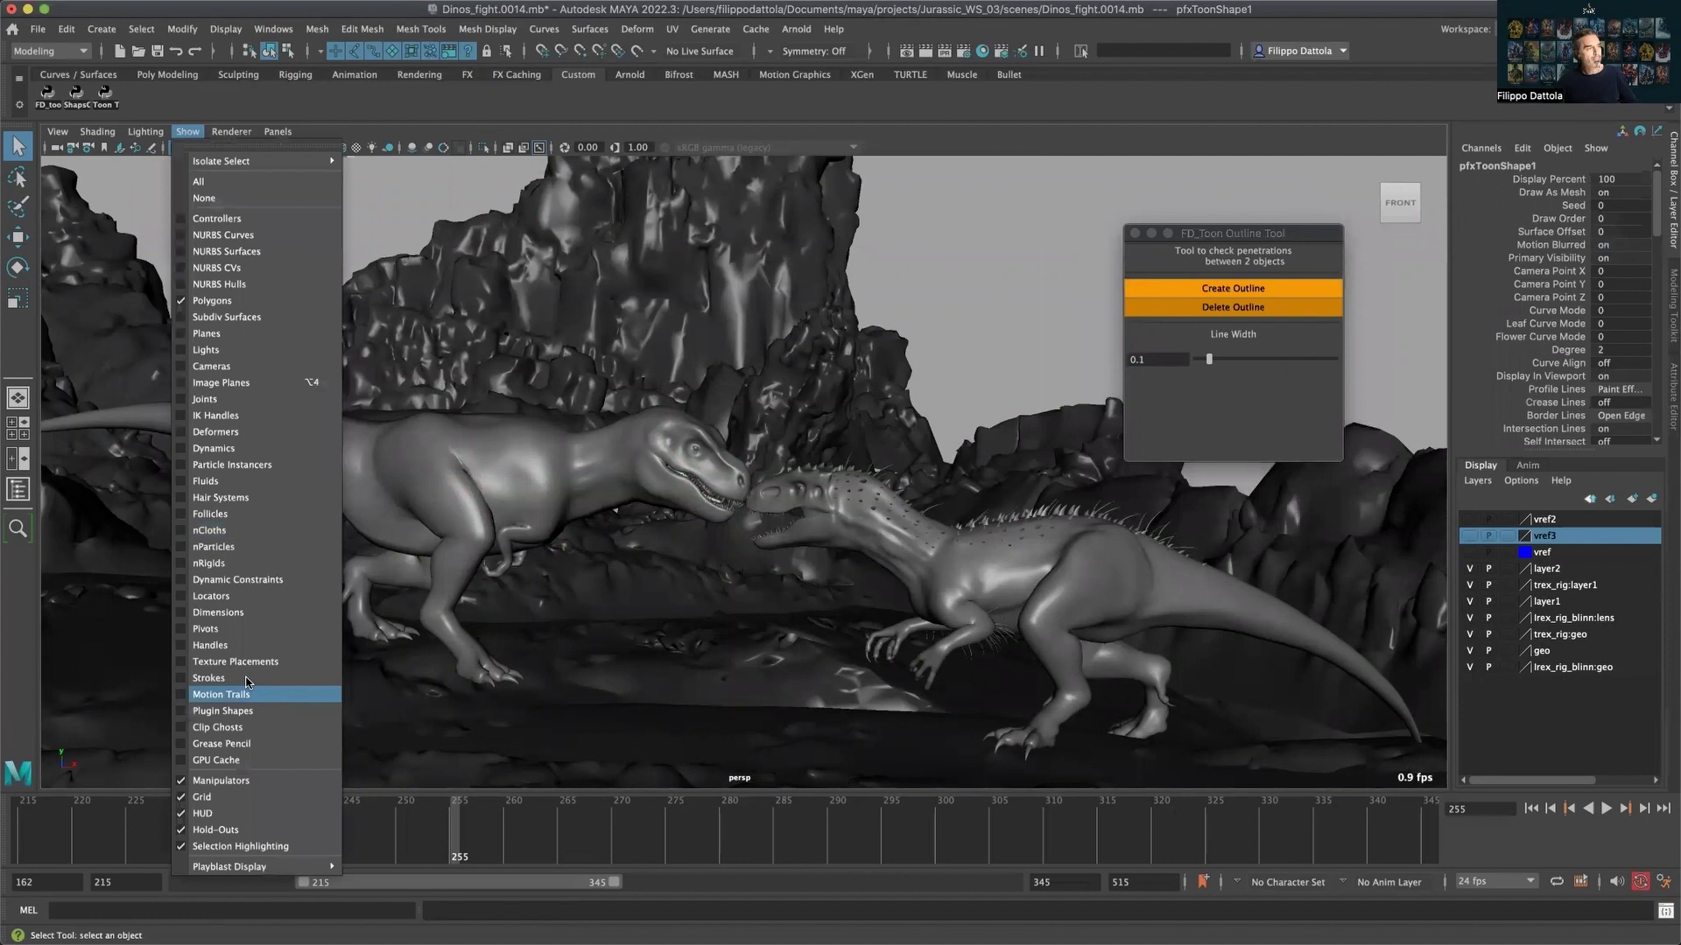
click(245, 677)
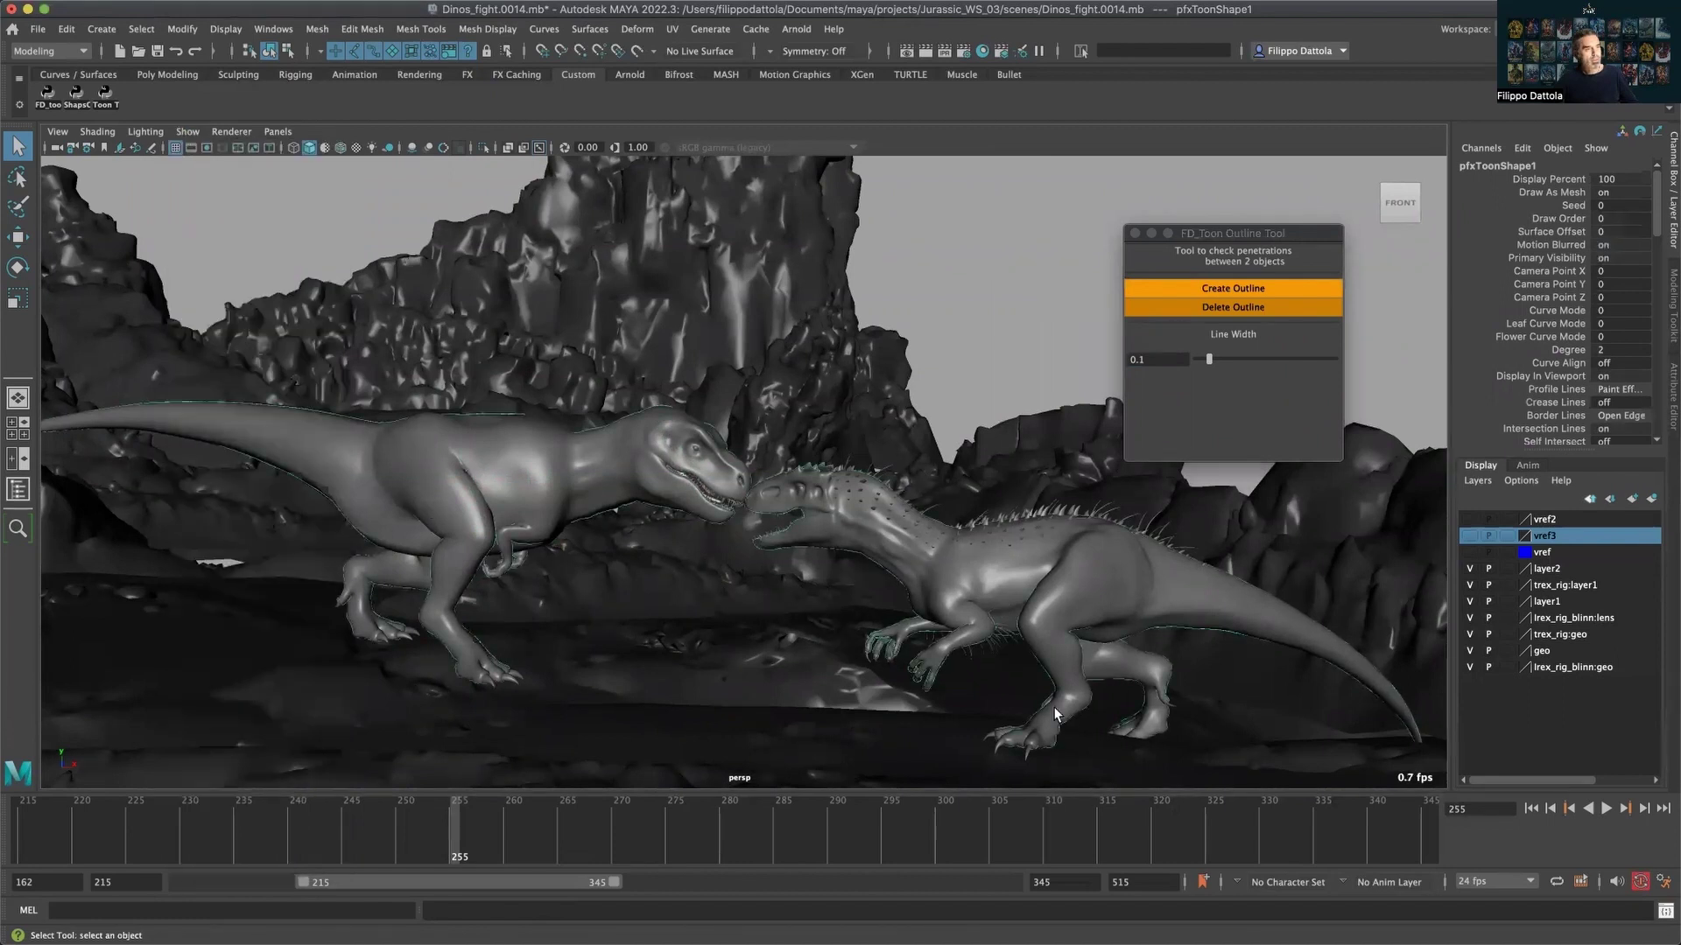
drag(1211, 358, 1339, 354)
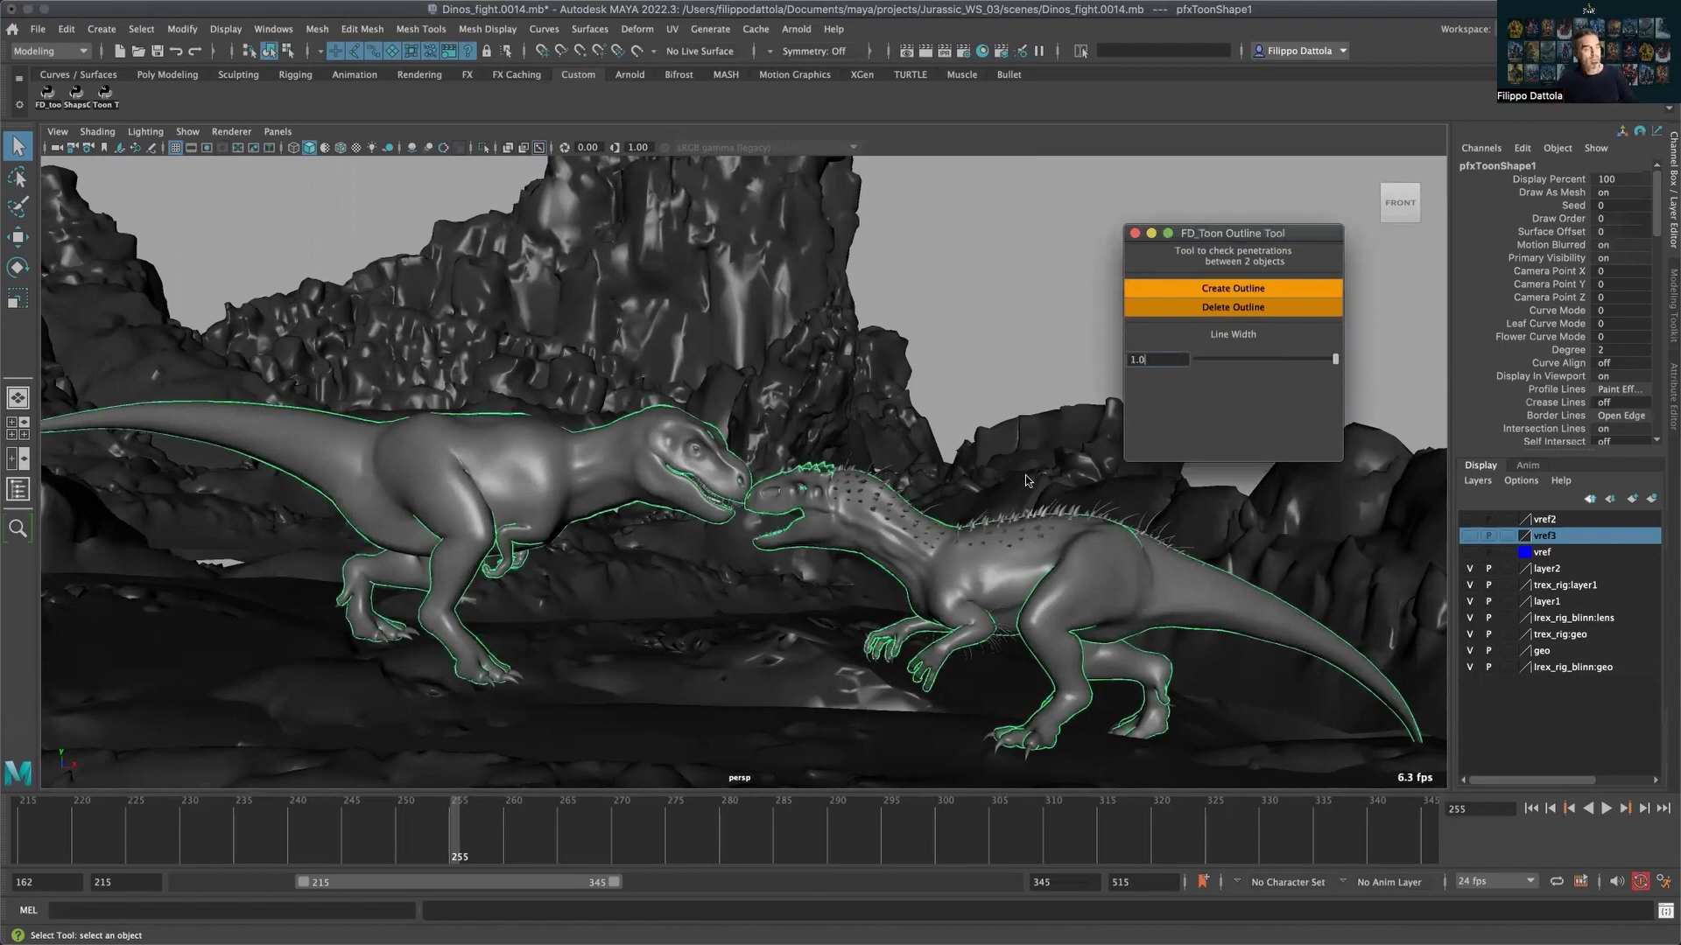
Inspect the outlined dinosaurs at frame 255 and play the animation to frame 268 to check for penetrations.
alt+drag(1040, 490, 621, 514)
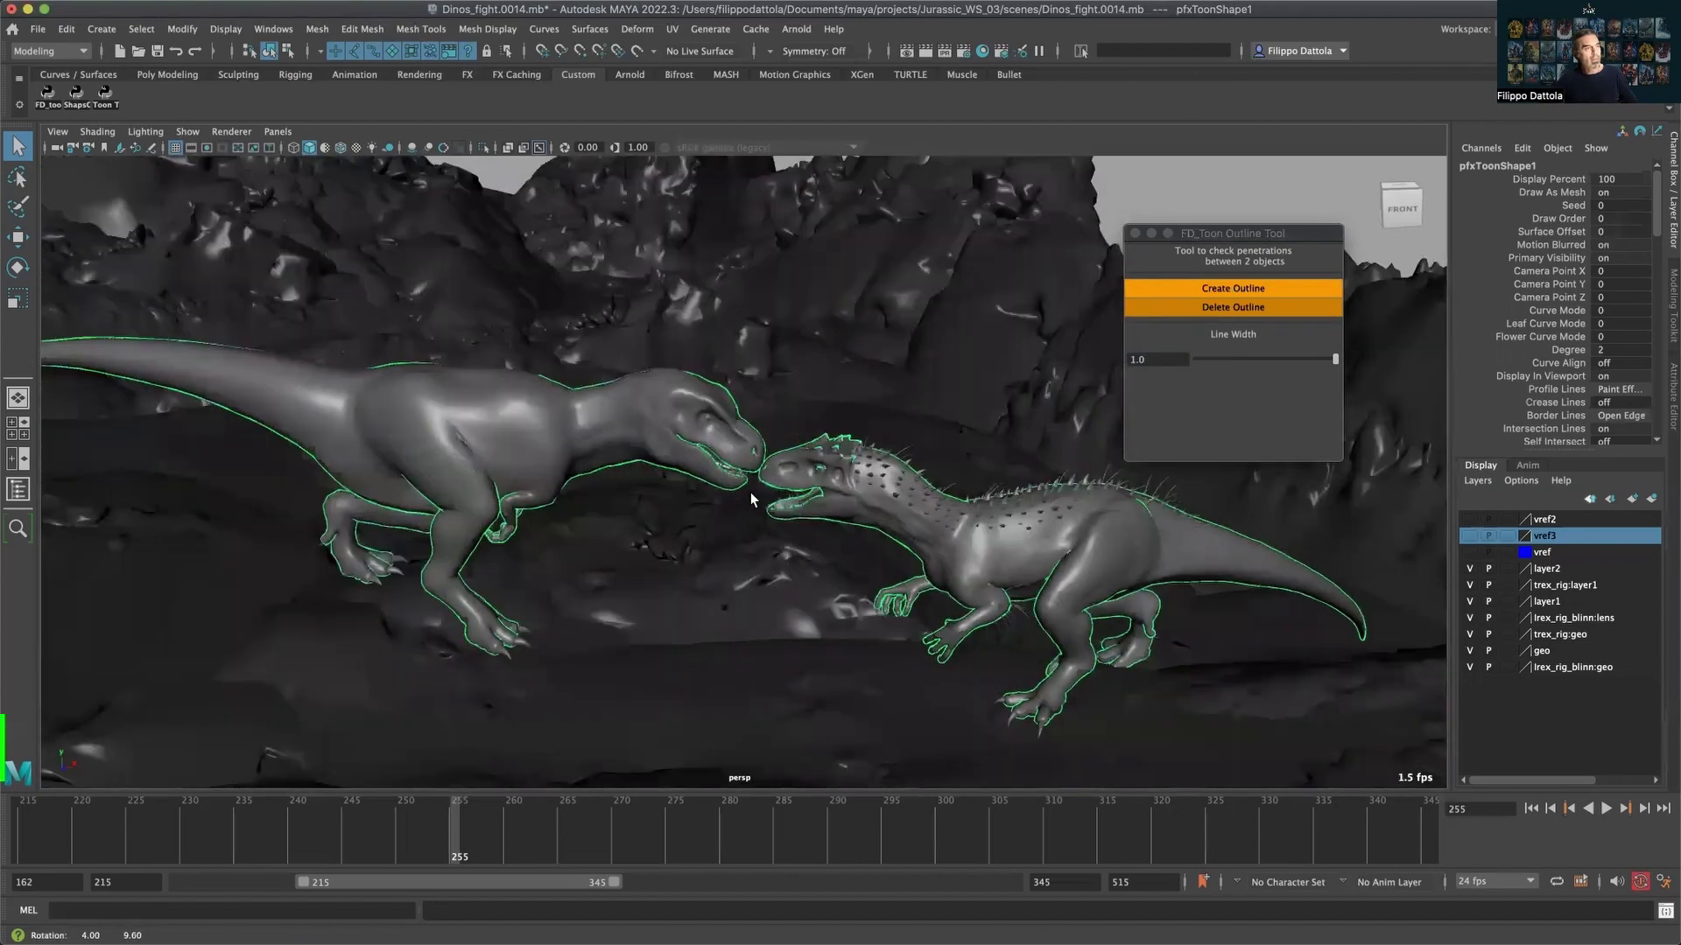
alt+drag(751, 497, 670, 468)
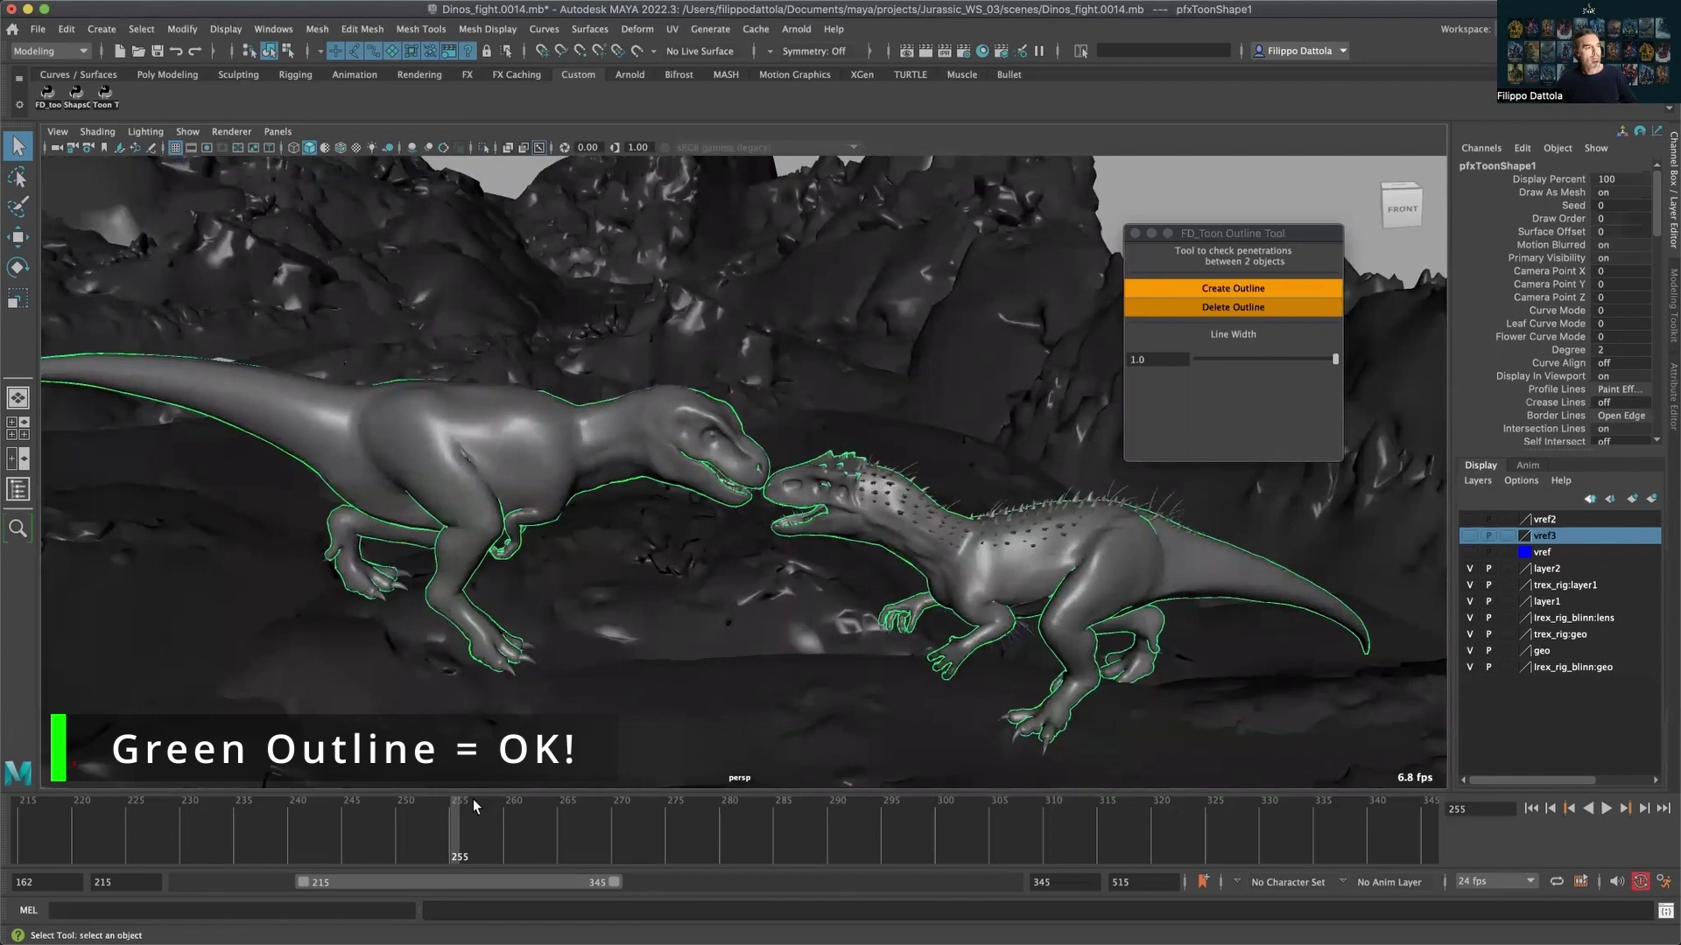
key(alt+v)
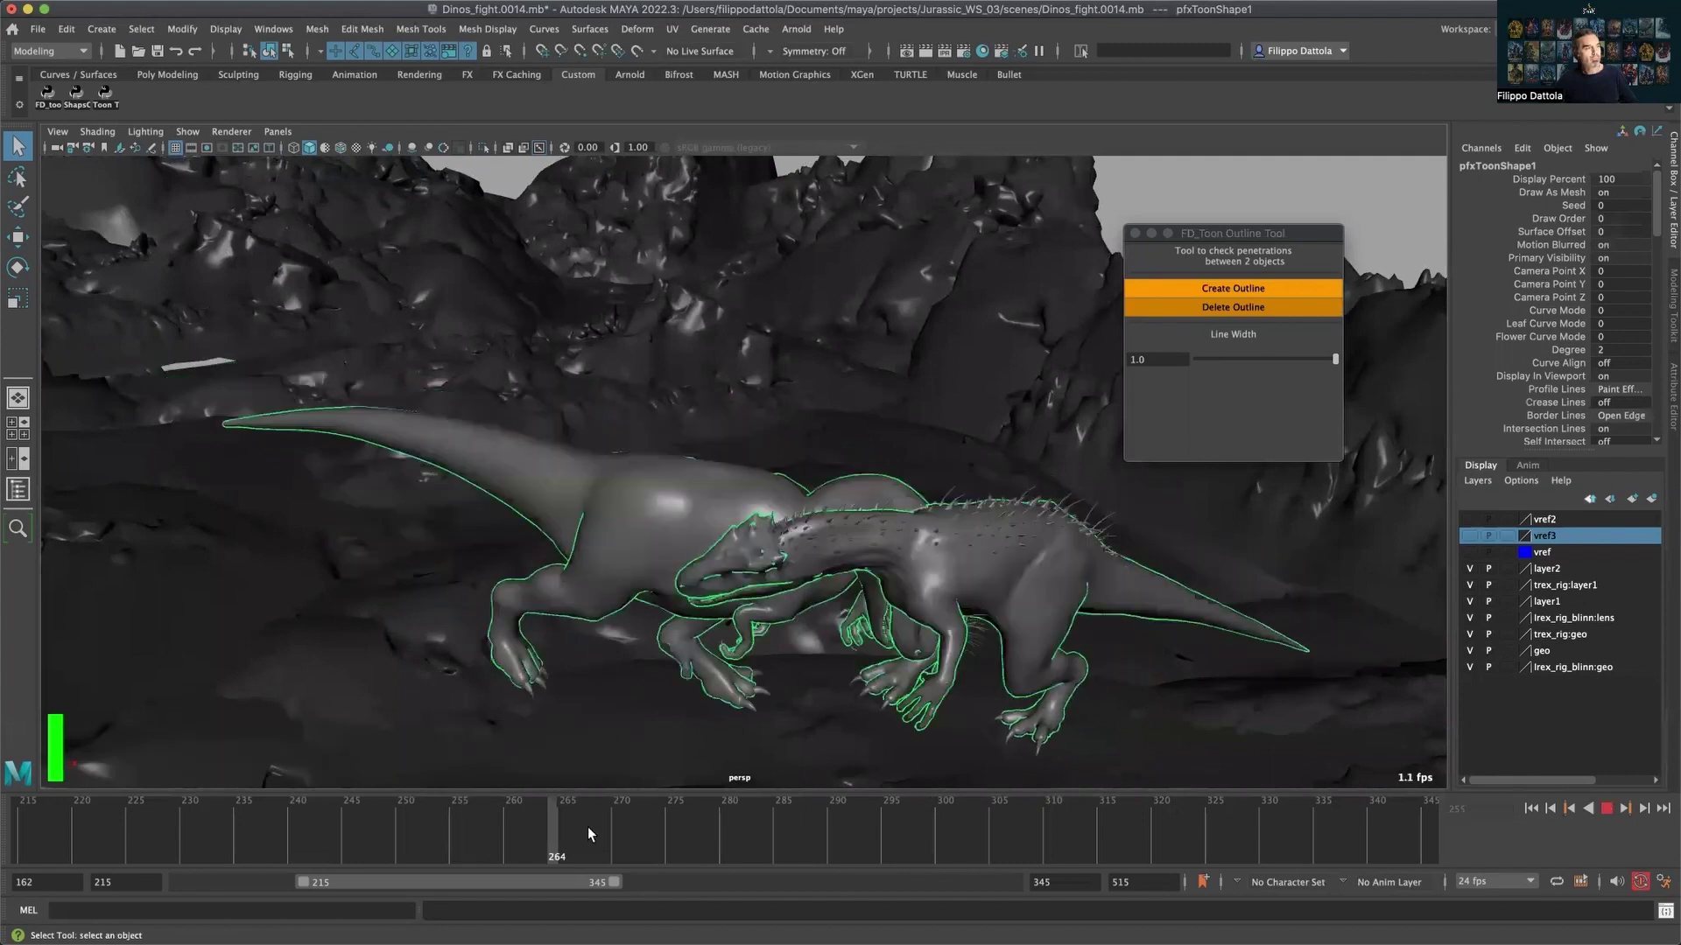
key(alt+v)
click(813, 440)
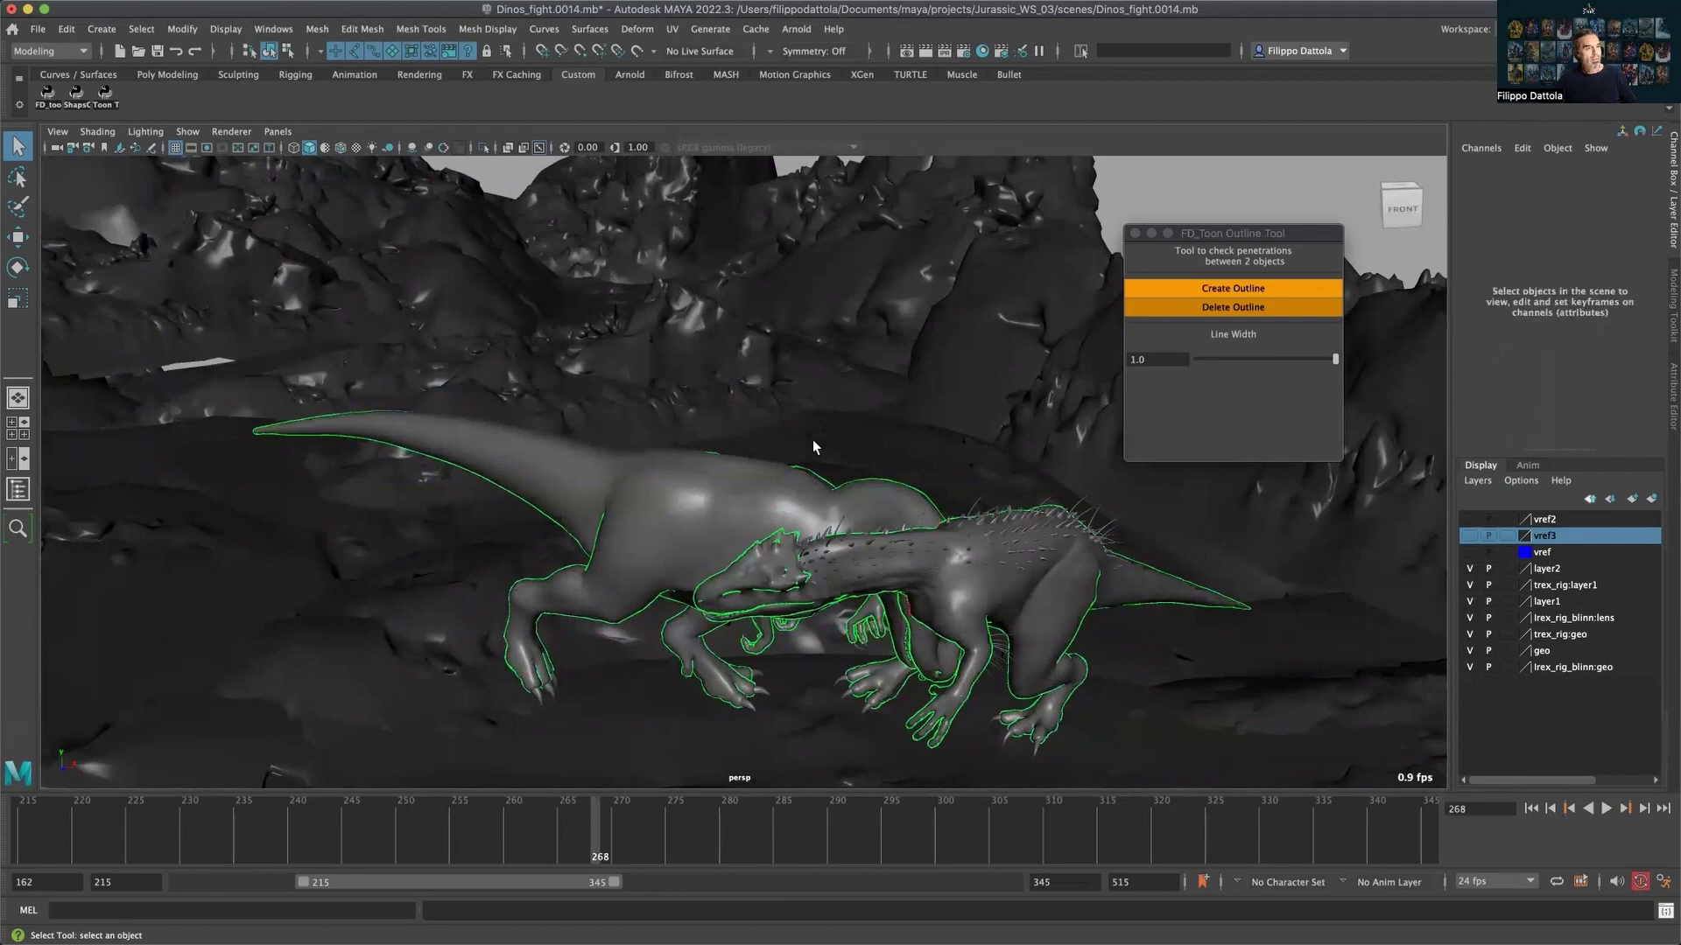
Examine the contact between the dinosaurs from behind at frame 268, and play the animation on to frame 280.
alt+drag(942, 403, 801, 507)
alt+middle_drag(801, 506, 839, 474)
alt+drag(839, 473, 846, 513)
alt+right_drag(846, 514, 770, 770)
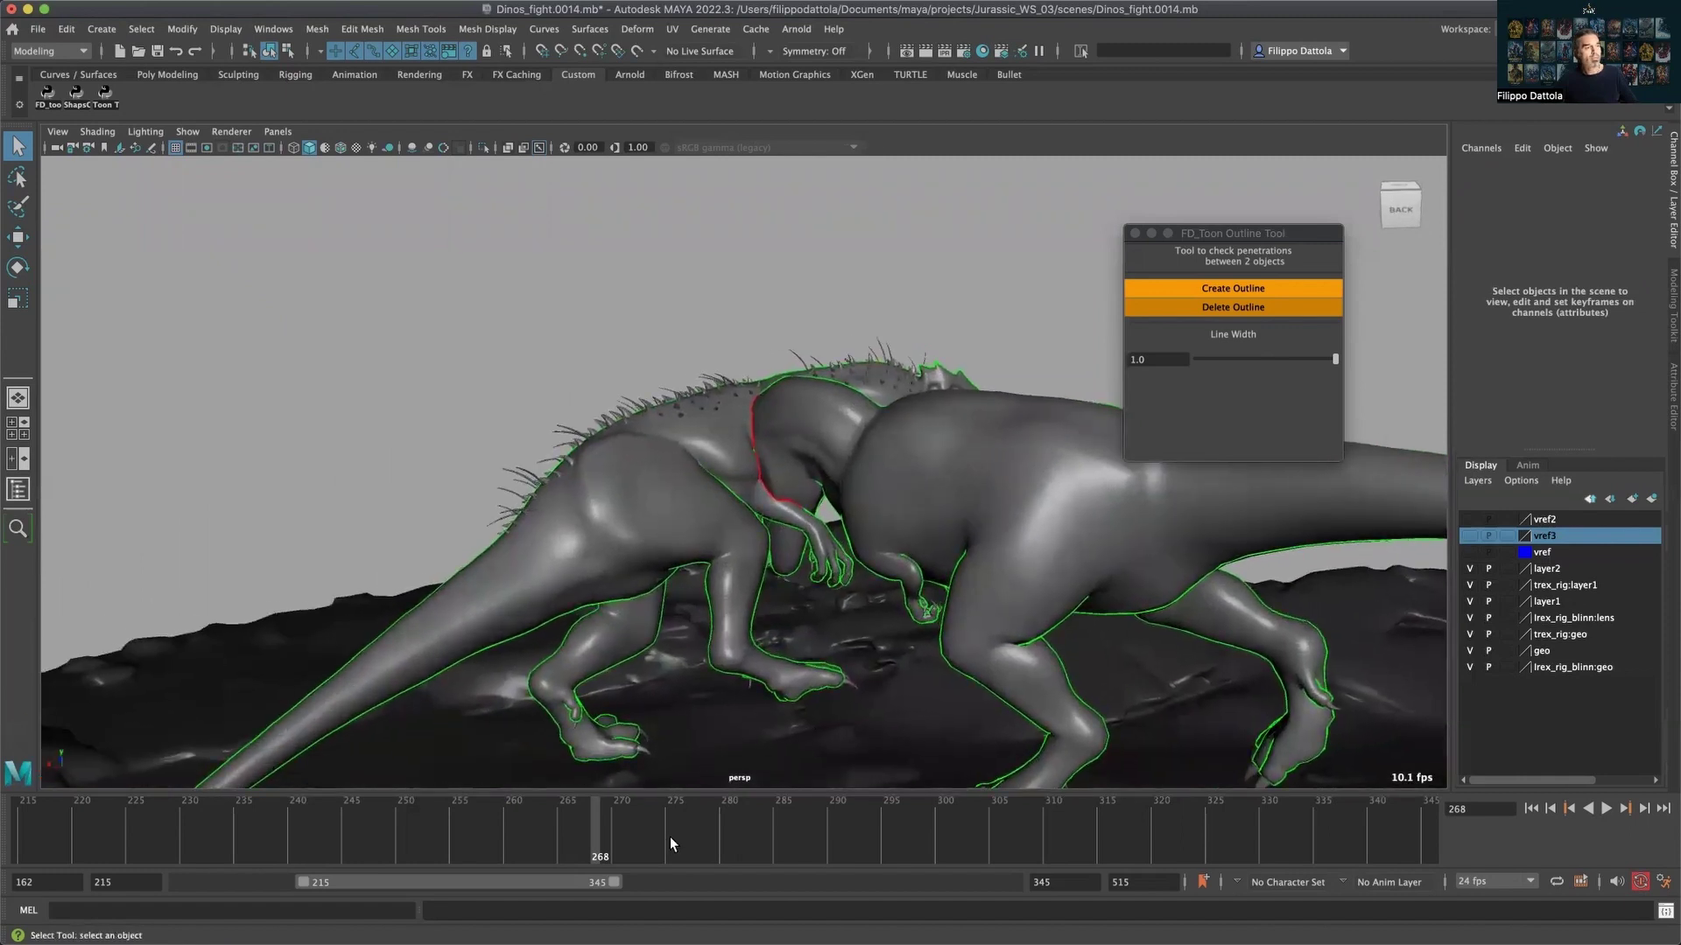
key(alt+v)
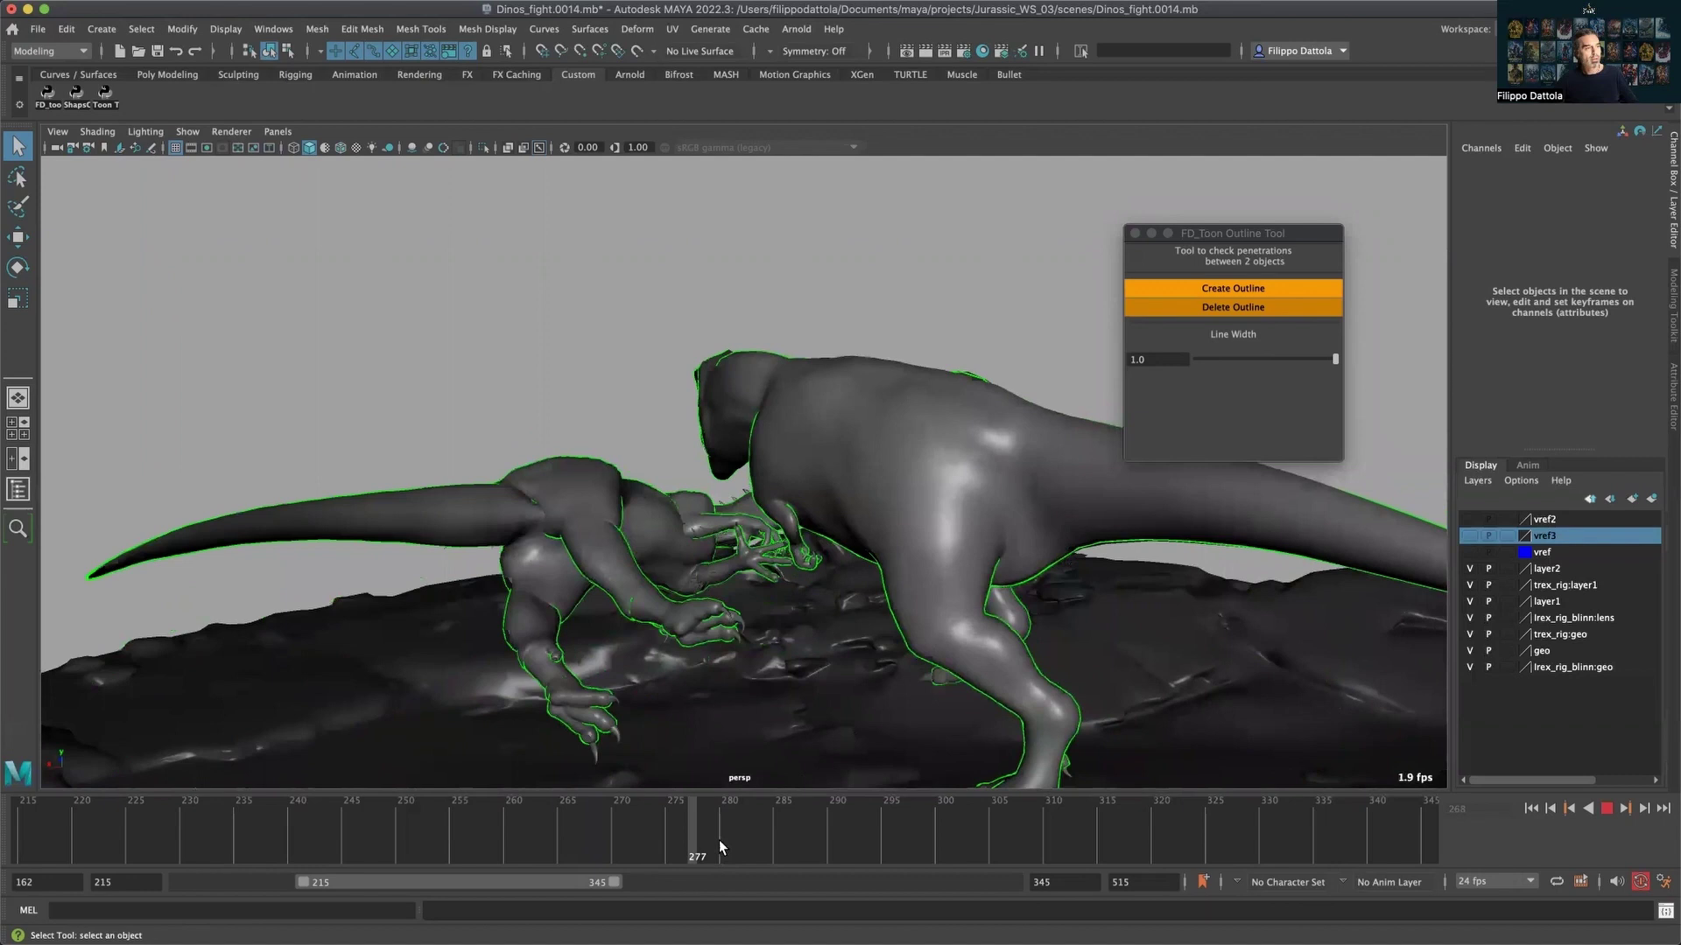
key(alt+v)
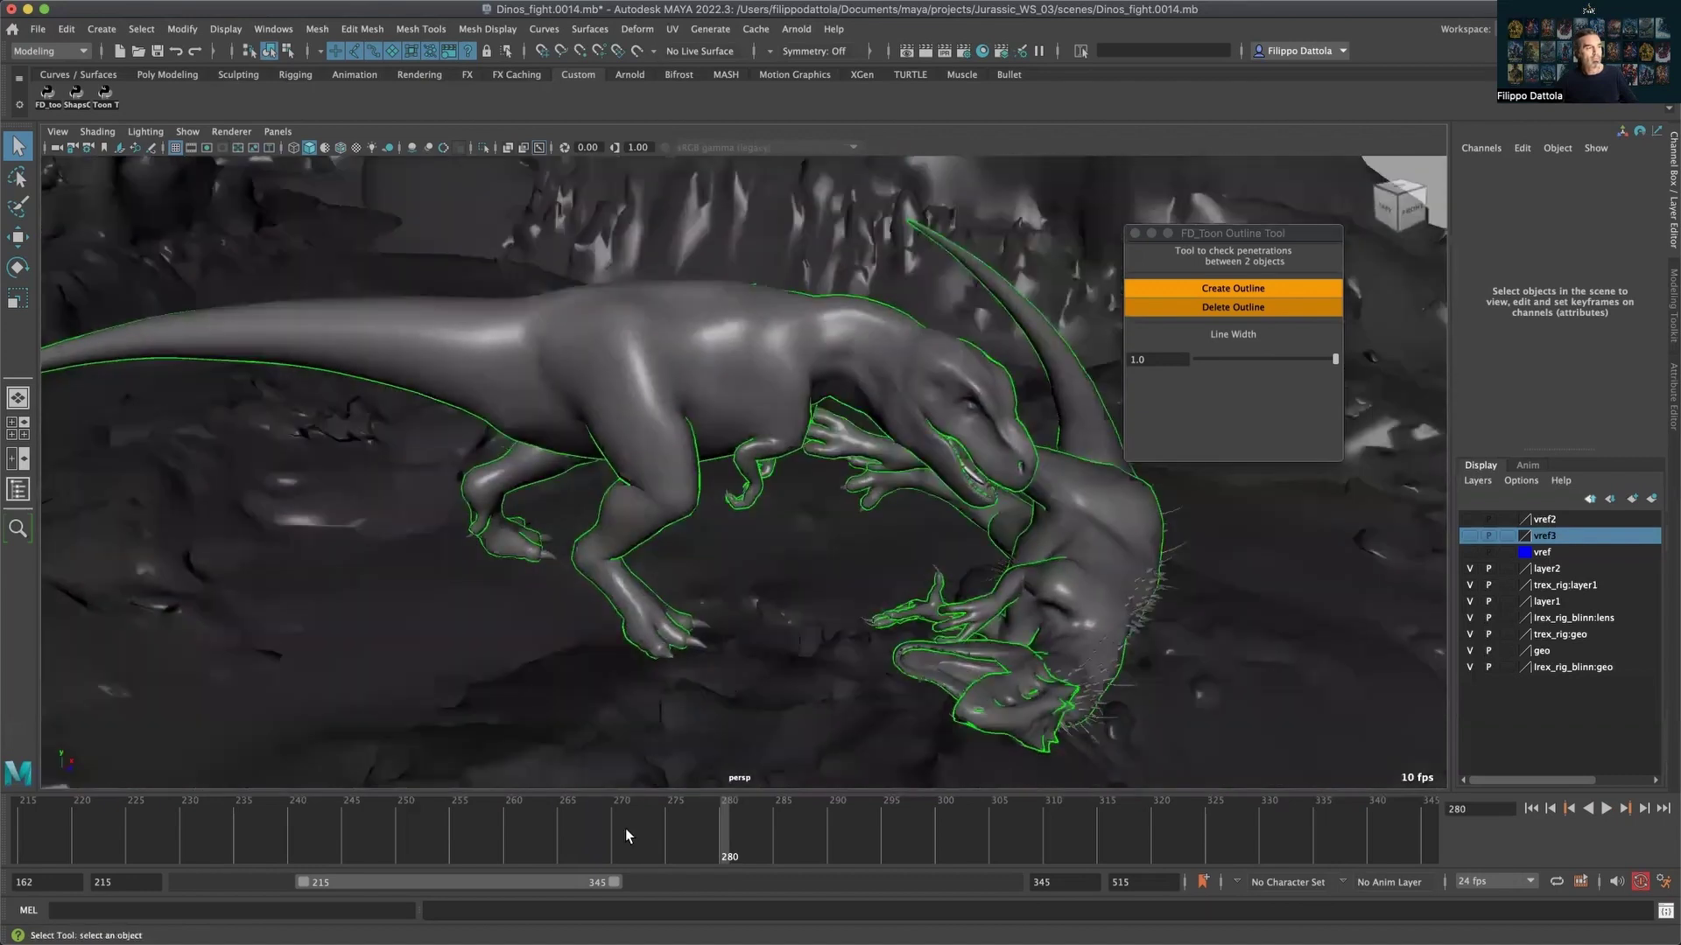
Check the contact at frame 264, hide the geometry to leave only the outlines, and play the animation to frame 291.
click(553, 826)
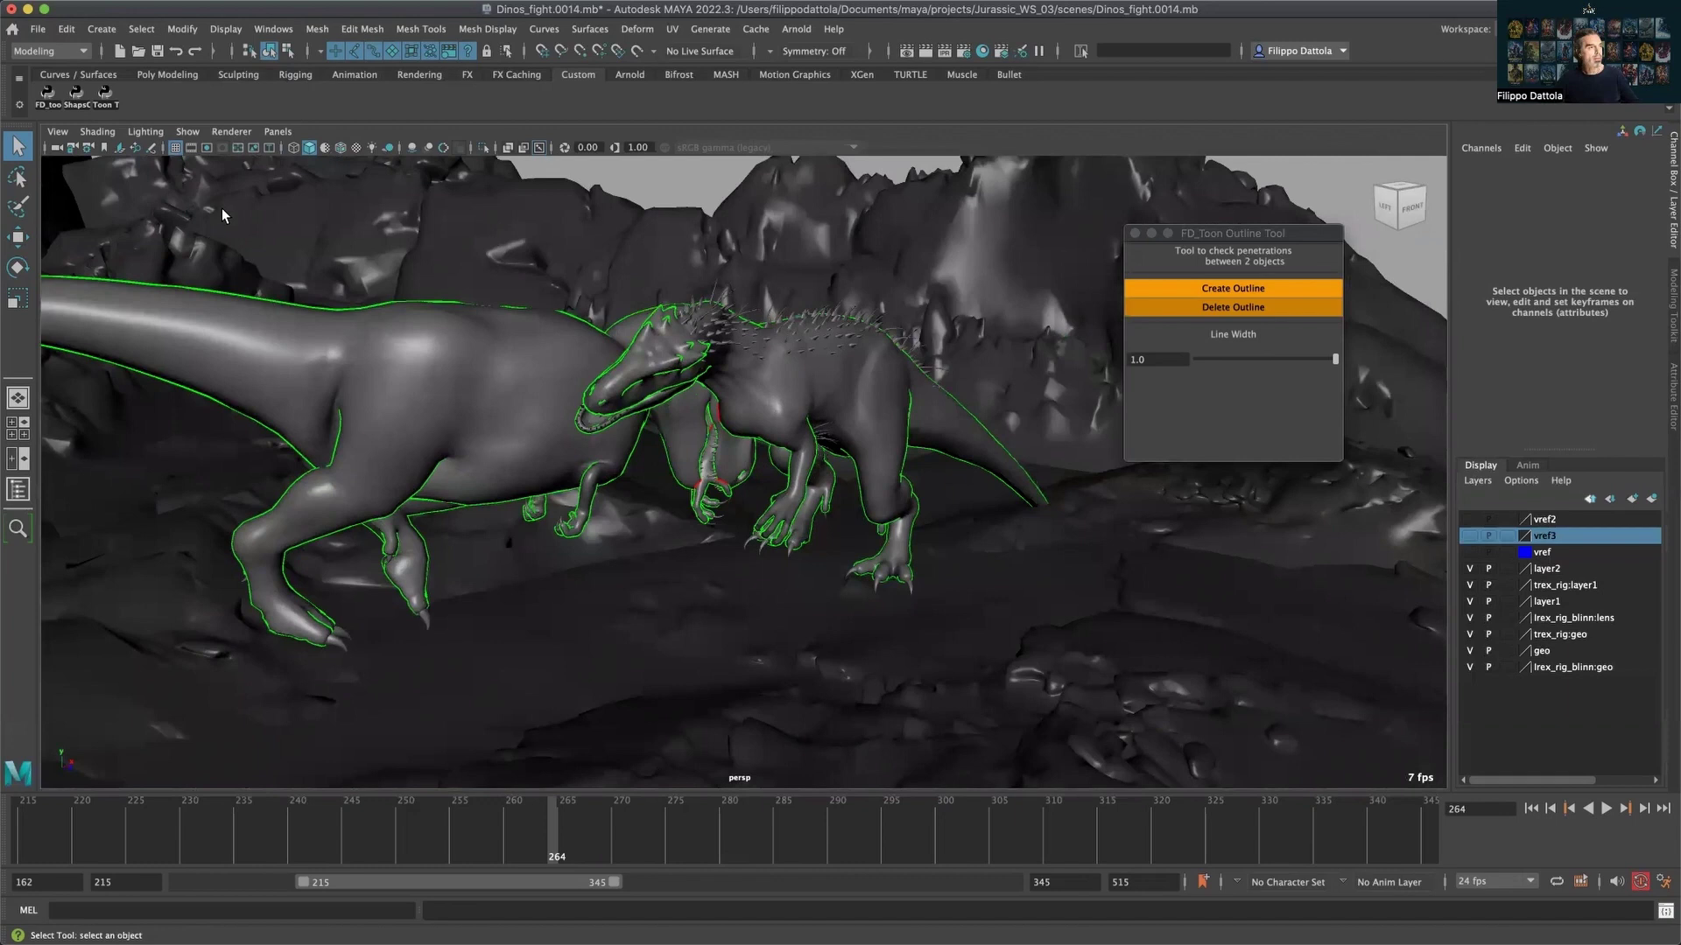
key(ctrl+h)
click(385, 811)
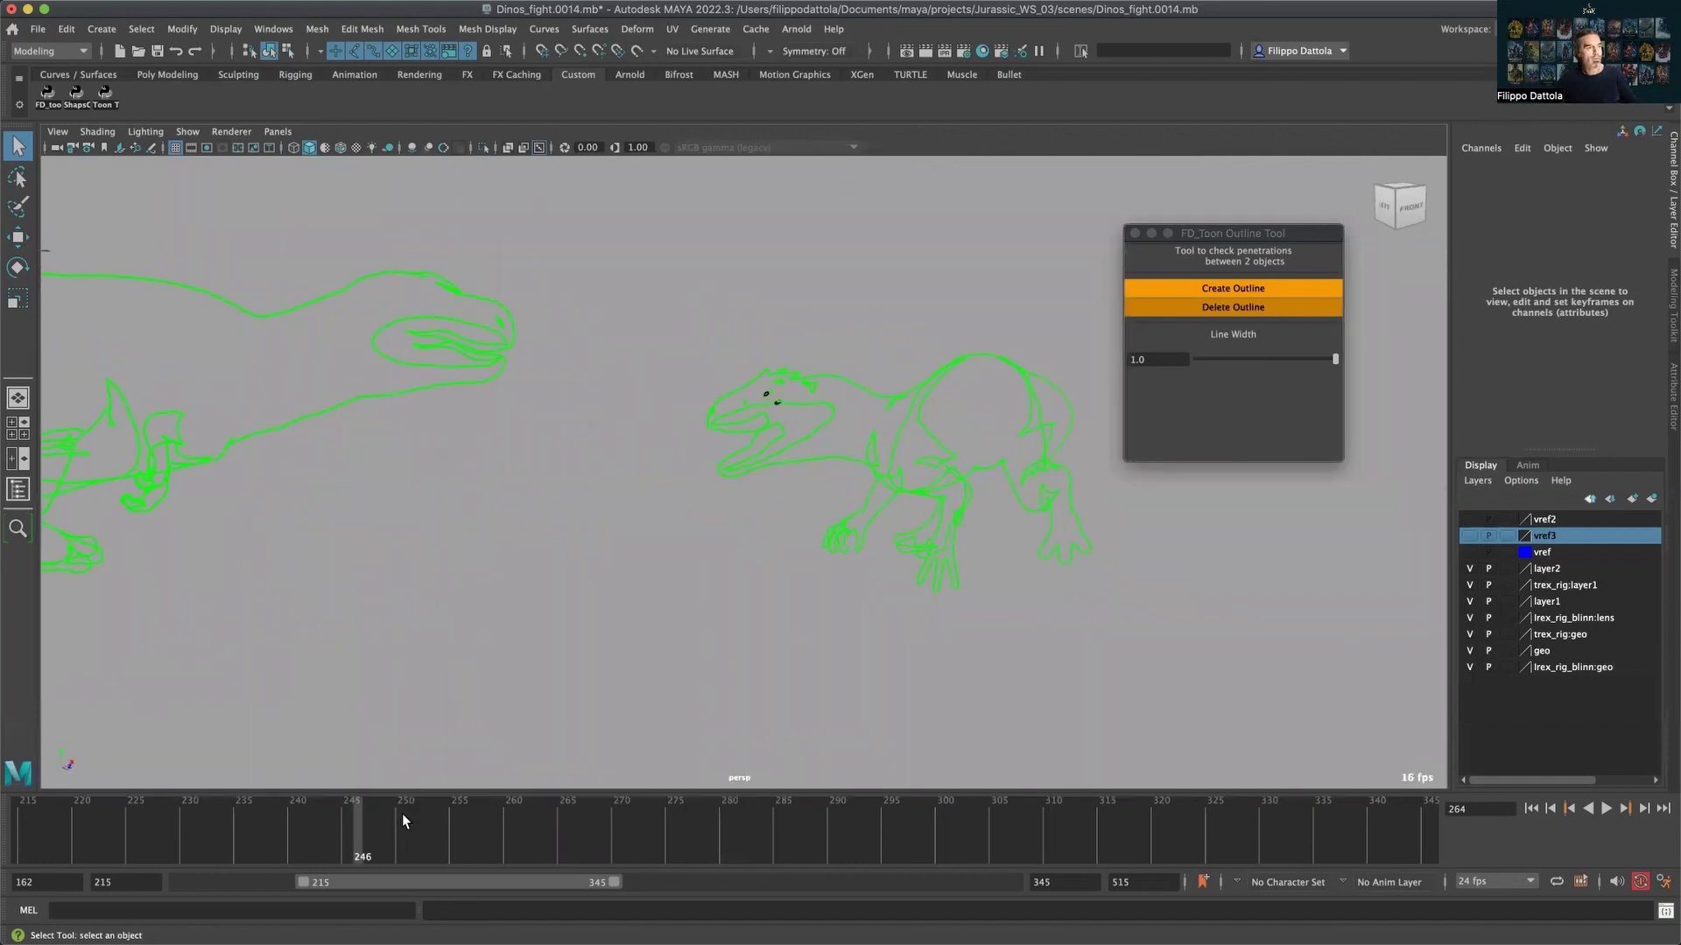
key(alt+v)
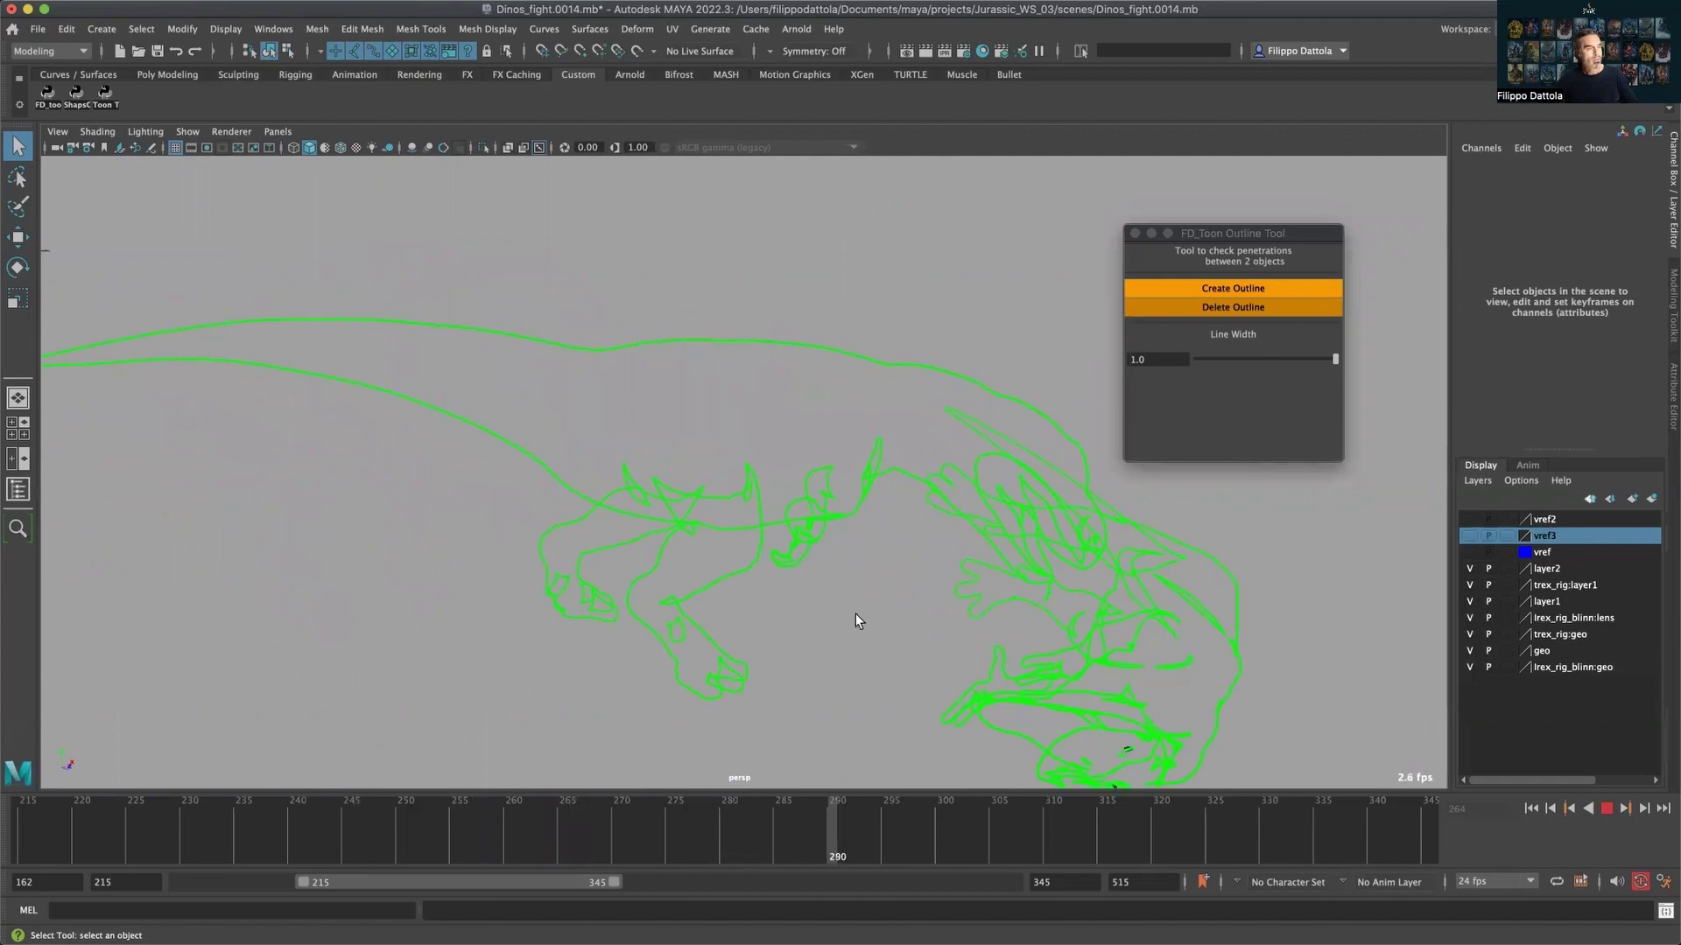
key(alt+v)
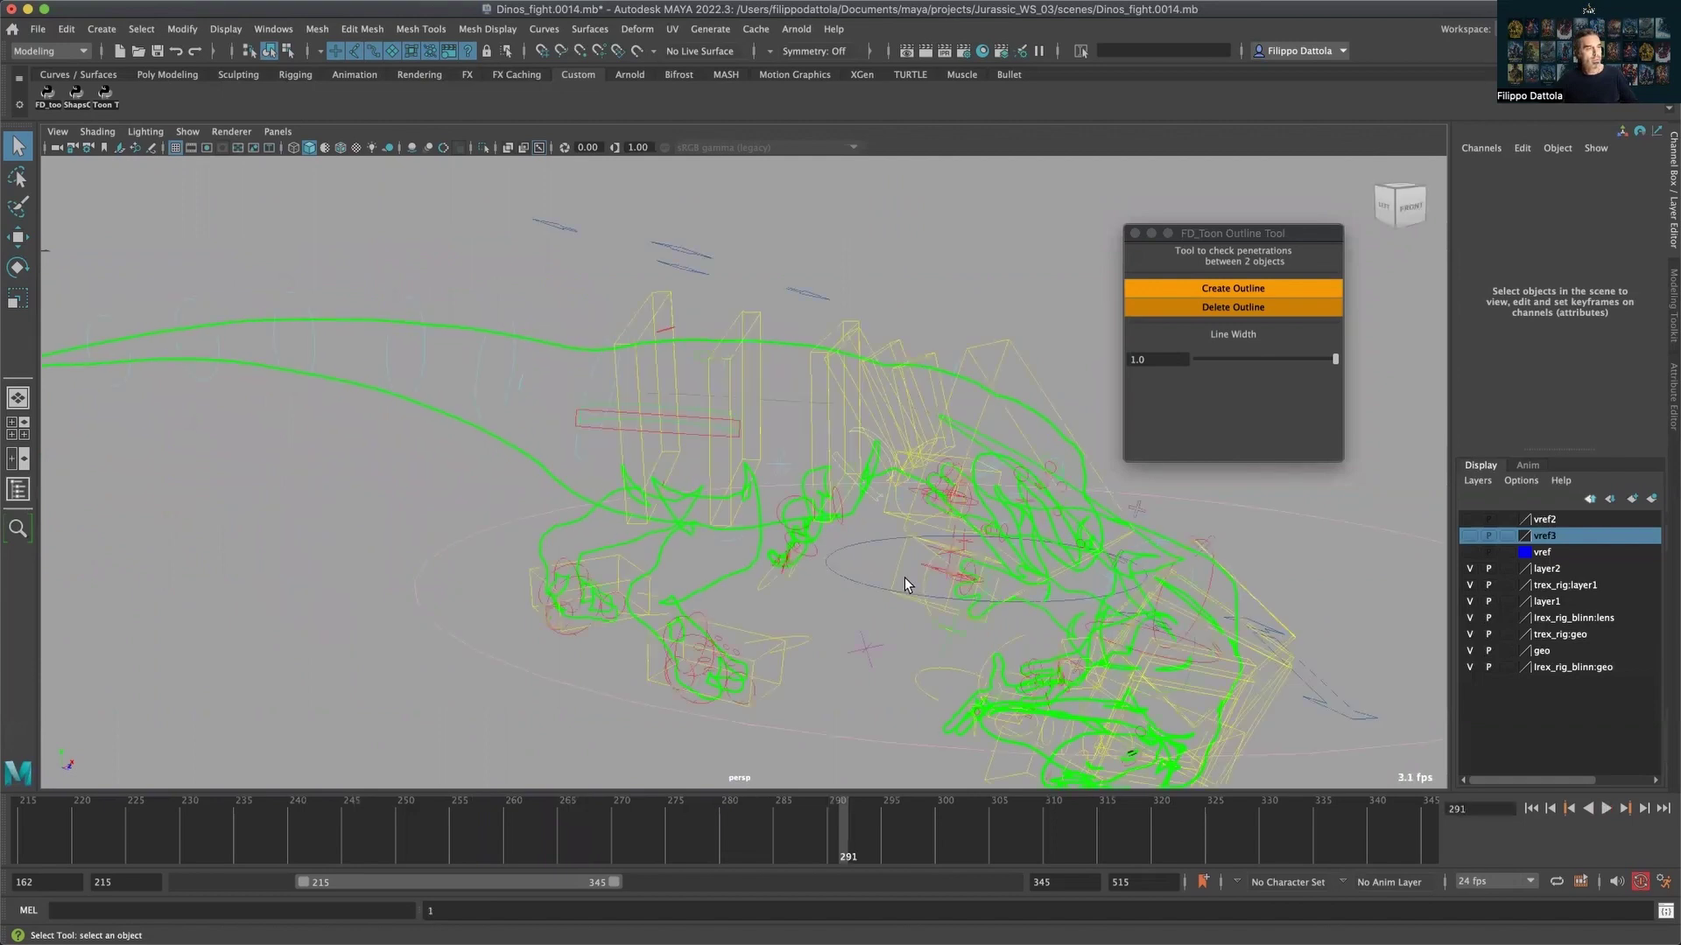
Bring back the geometry display and delete the outline from the two dinosaurs.
alt+drag(905, 576, 826, 581)
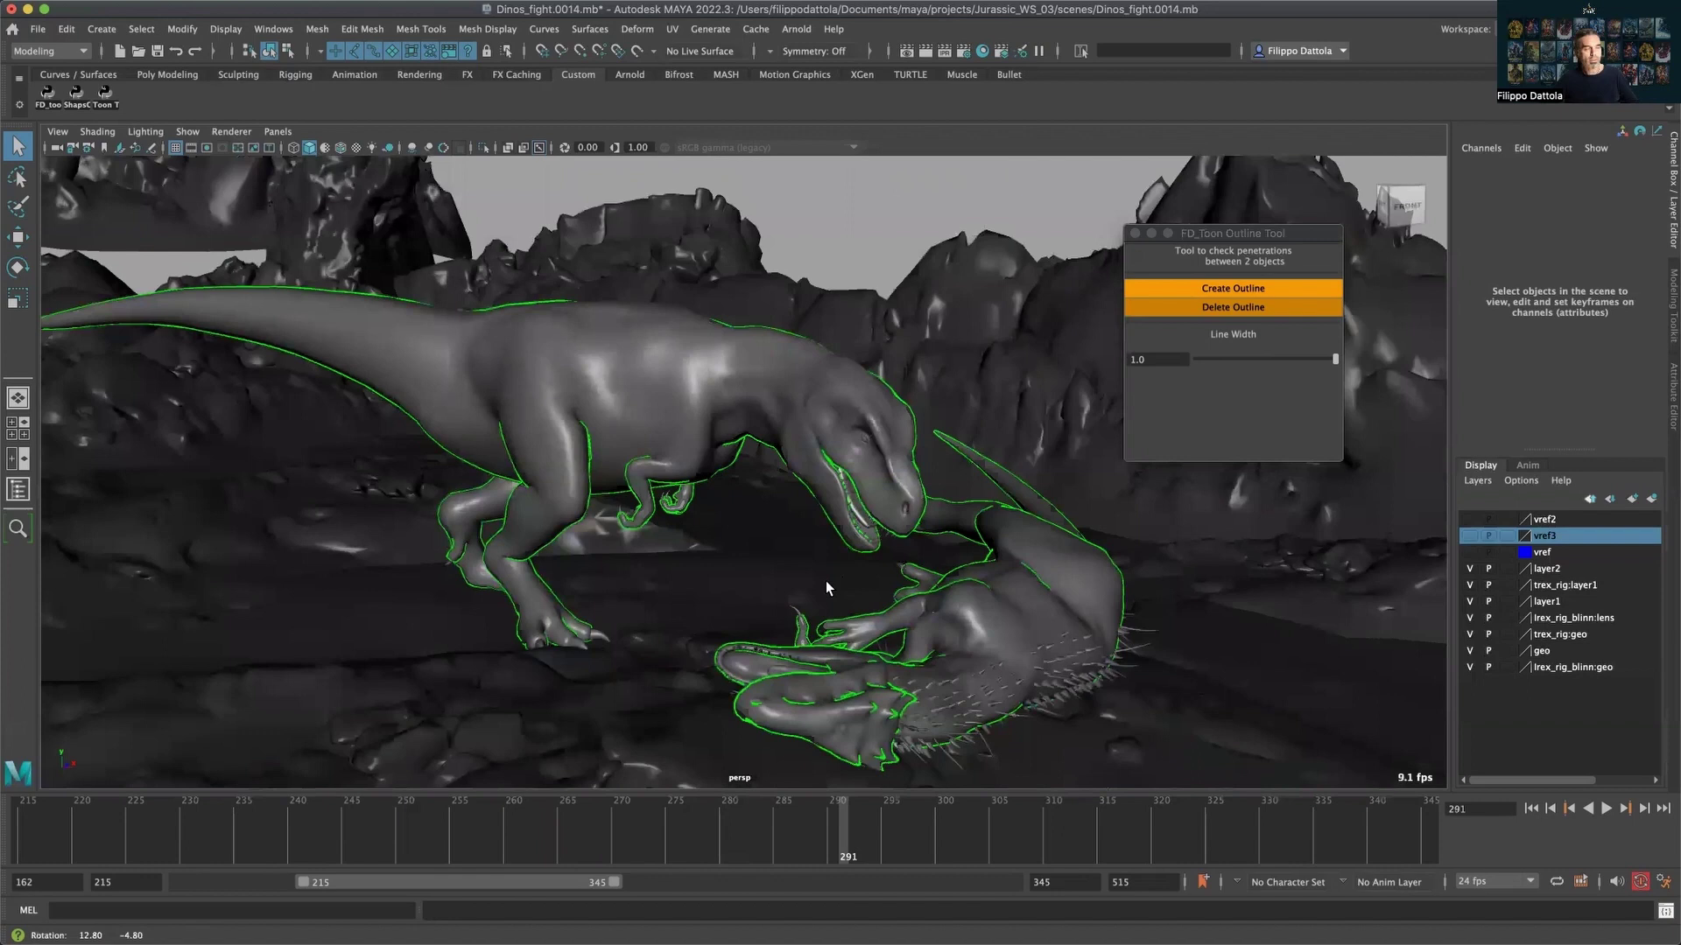
alt+middle_drag(826, 581, 912, 540)
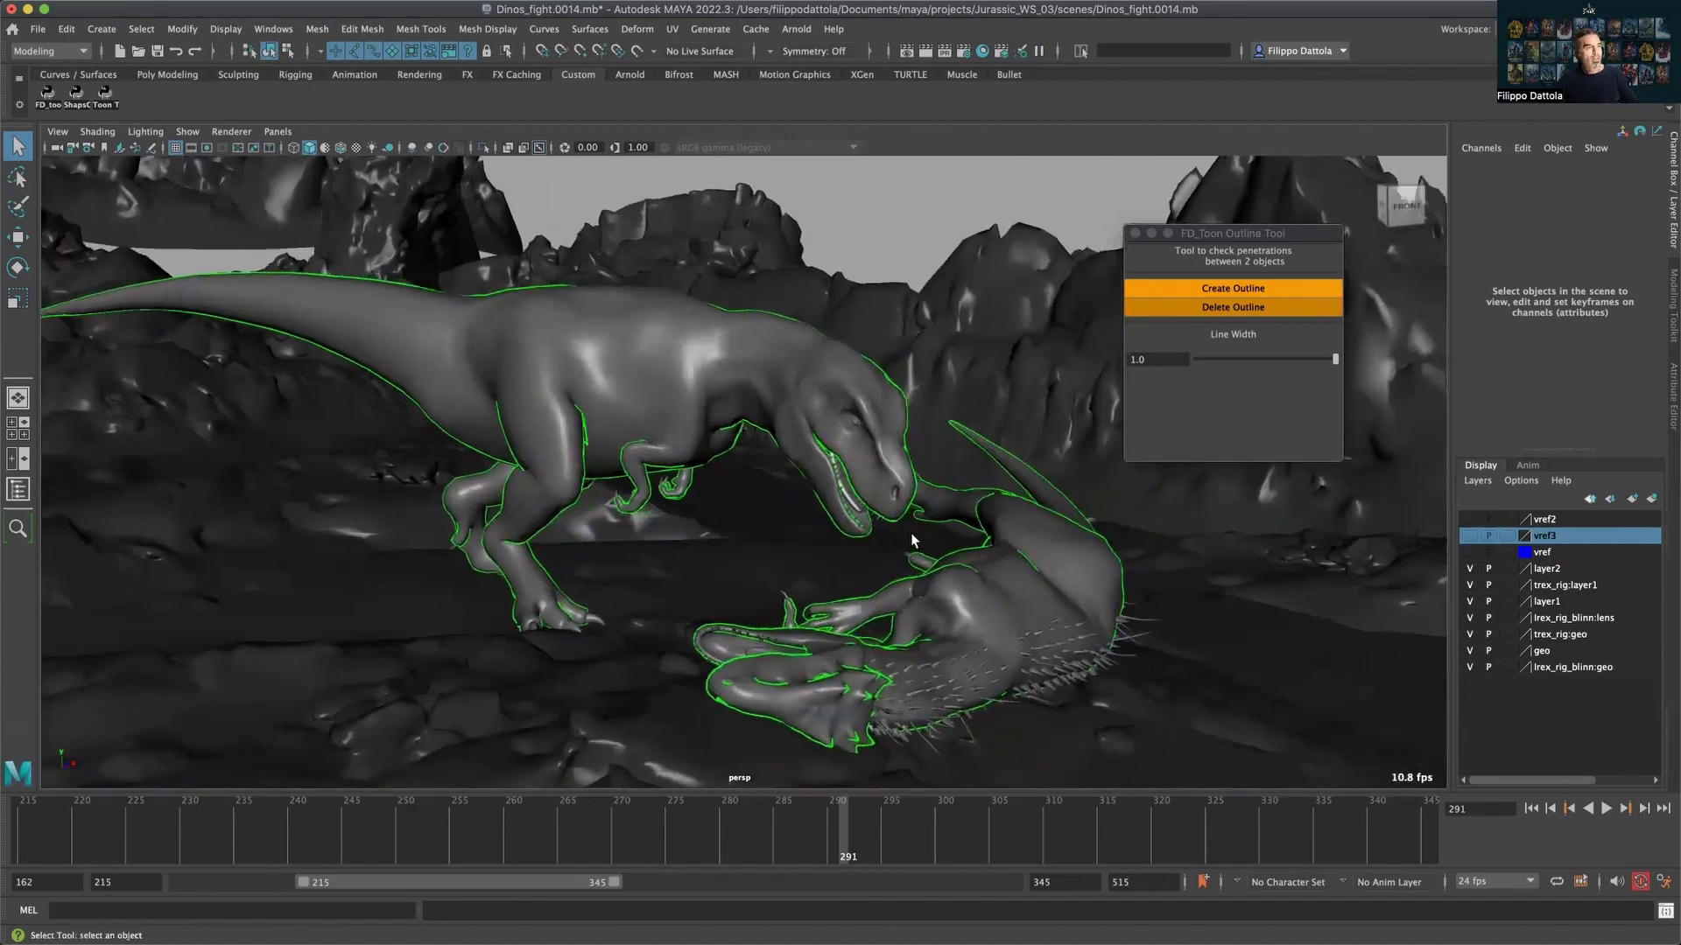
click(1239, 306)
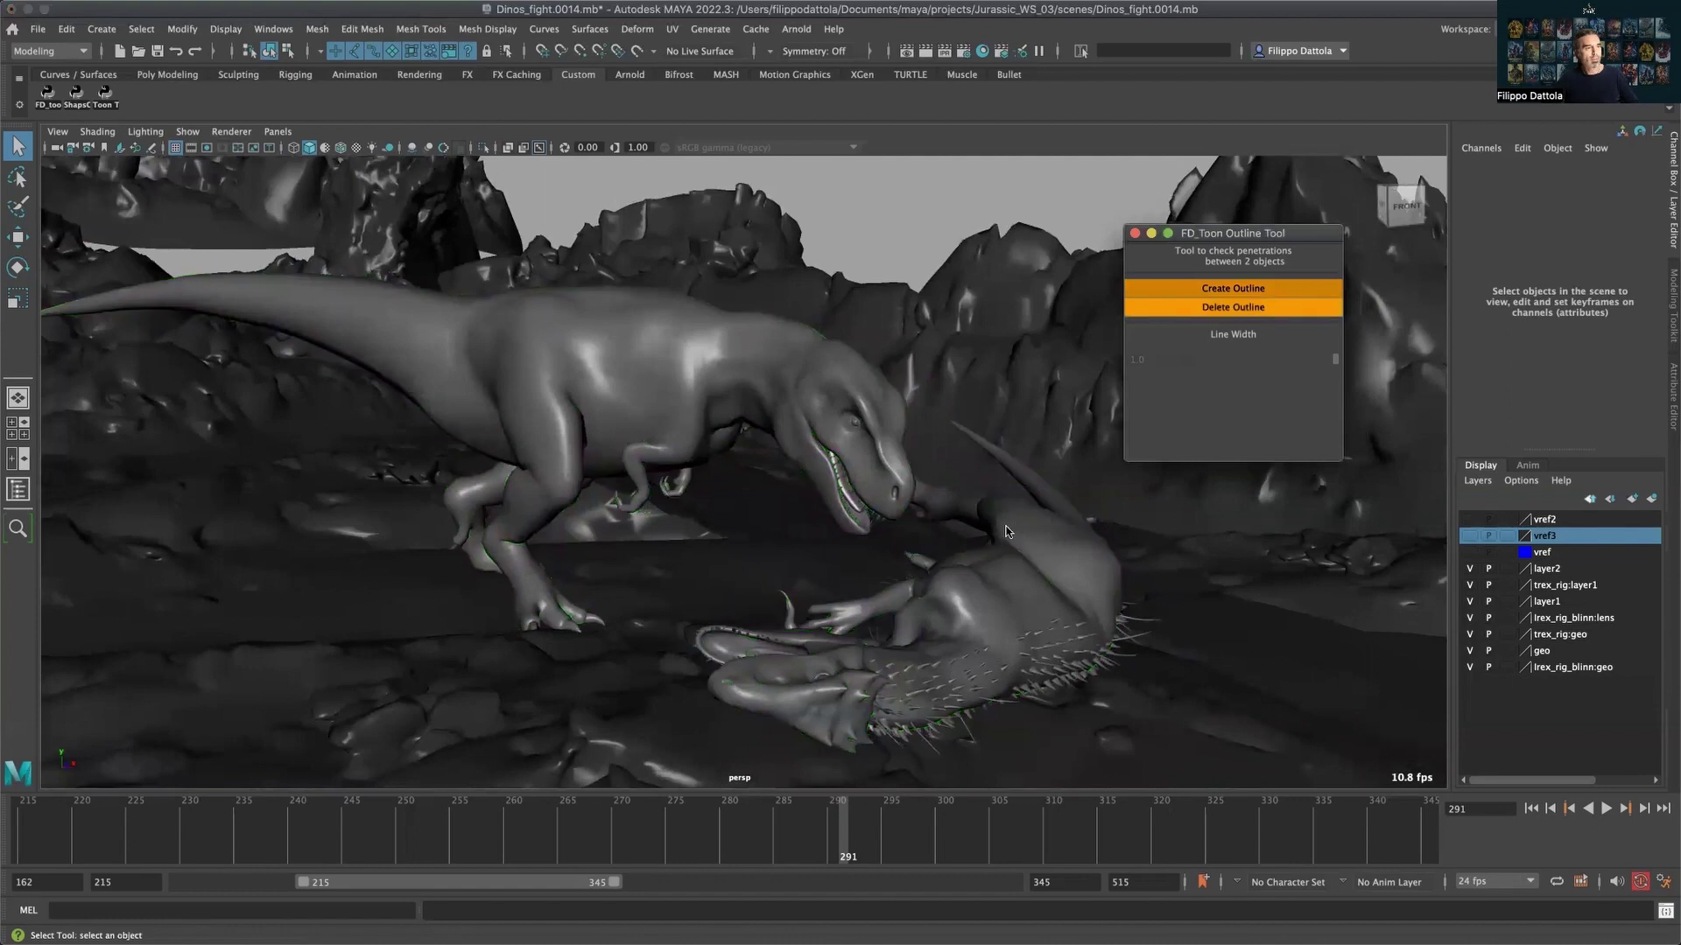
Create a toon outline for the fallen dinosaur's body and the ground mesh, with a line width of 1.0.
alt+drag(984, 531, 723, 508)
click(704, 627)
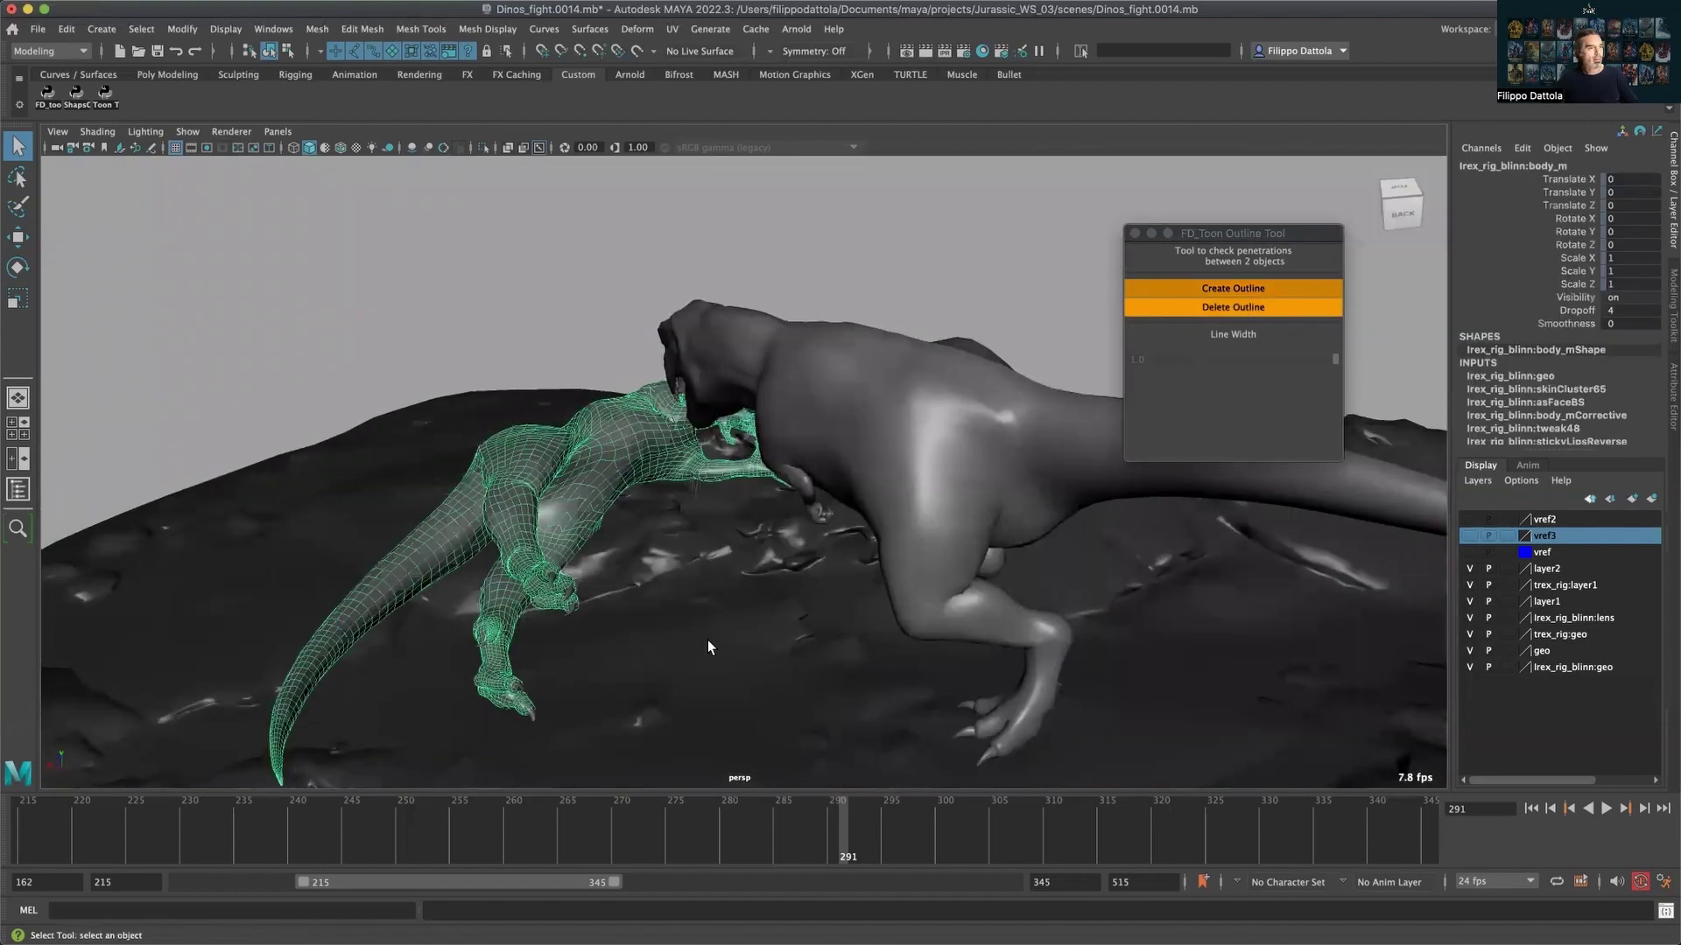
click(701, 634)
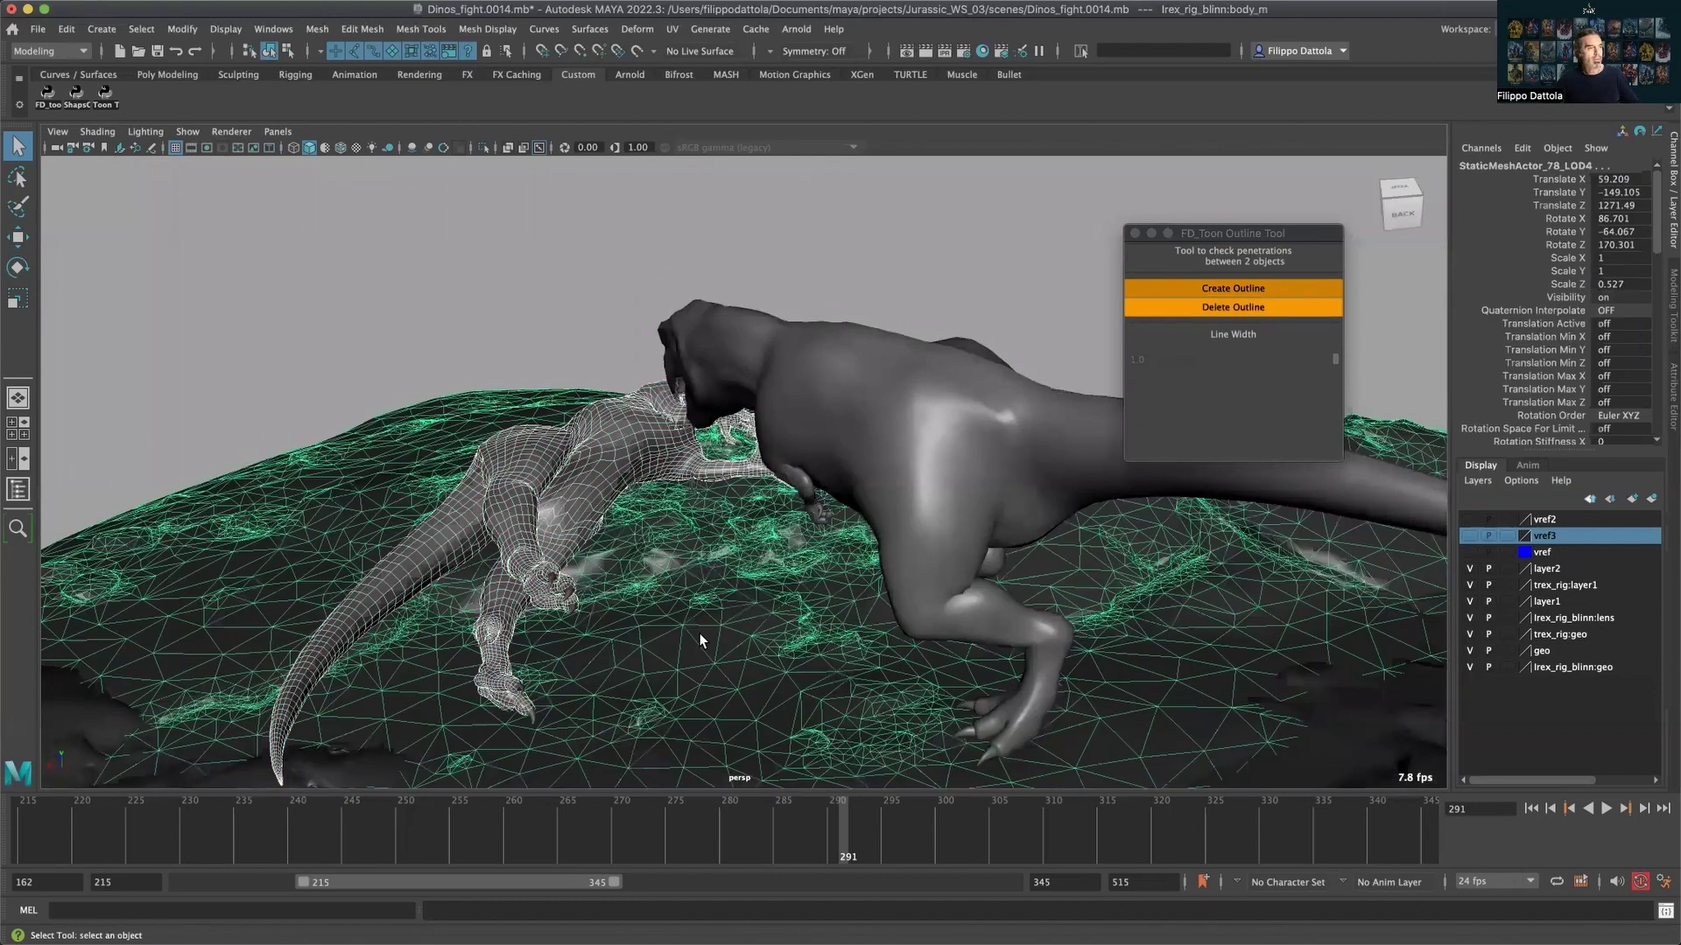
click(1208, 287)
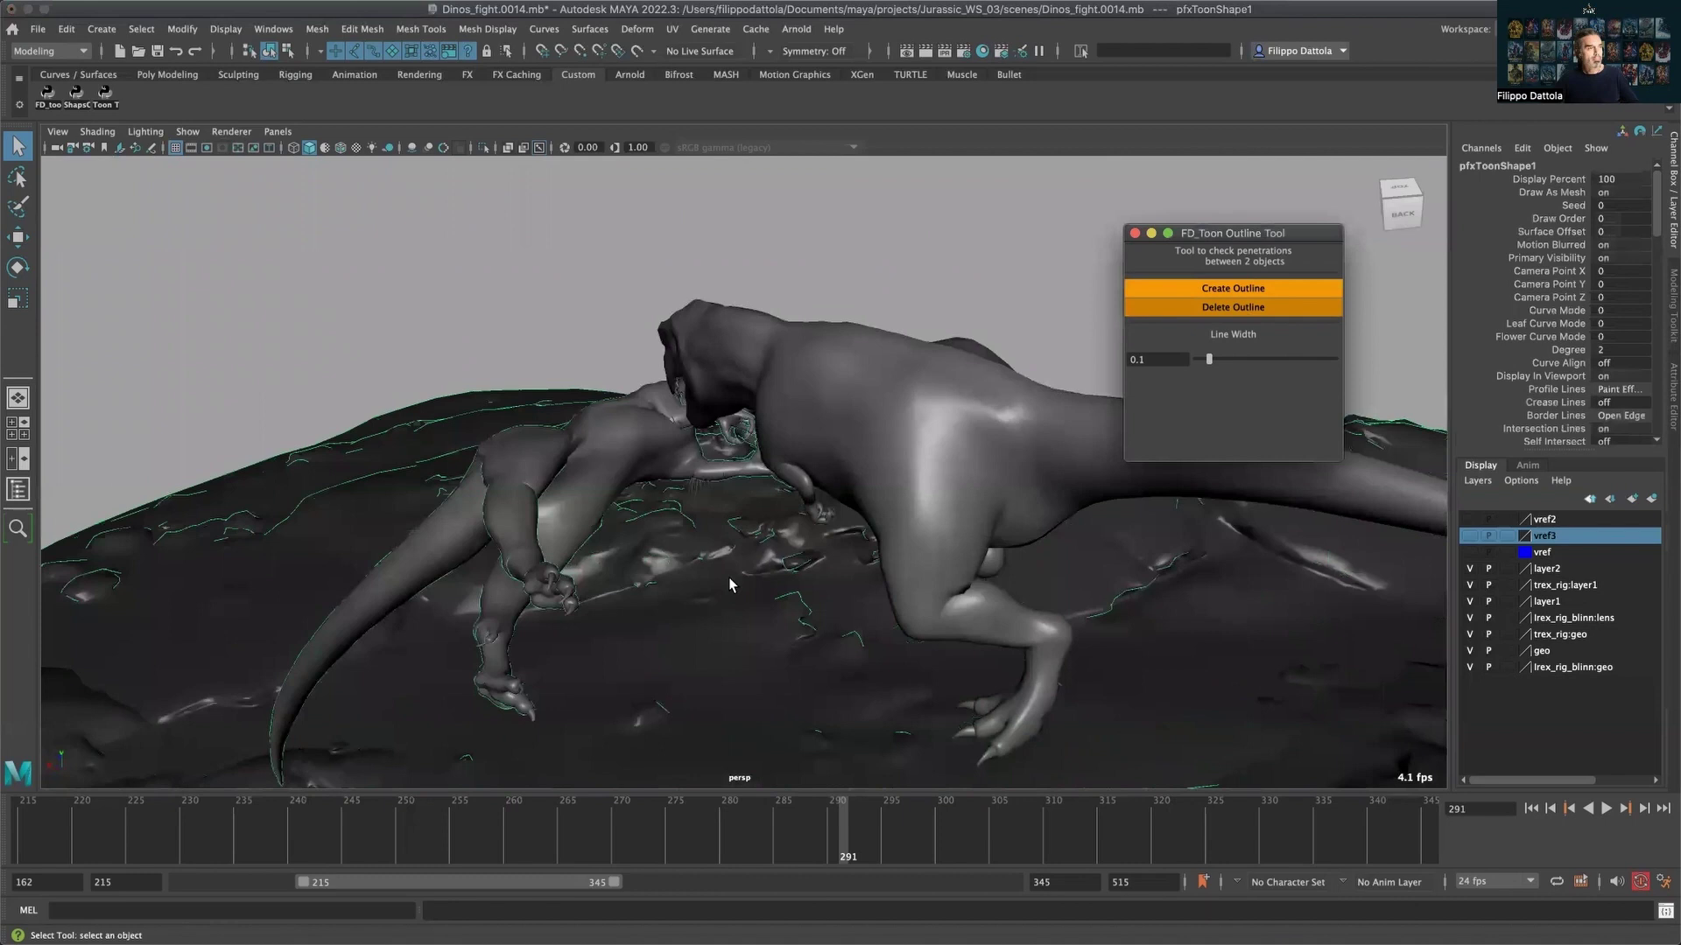
click(965, 523)
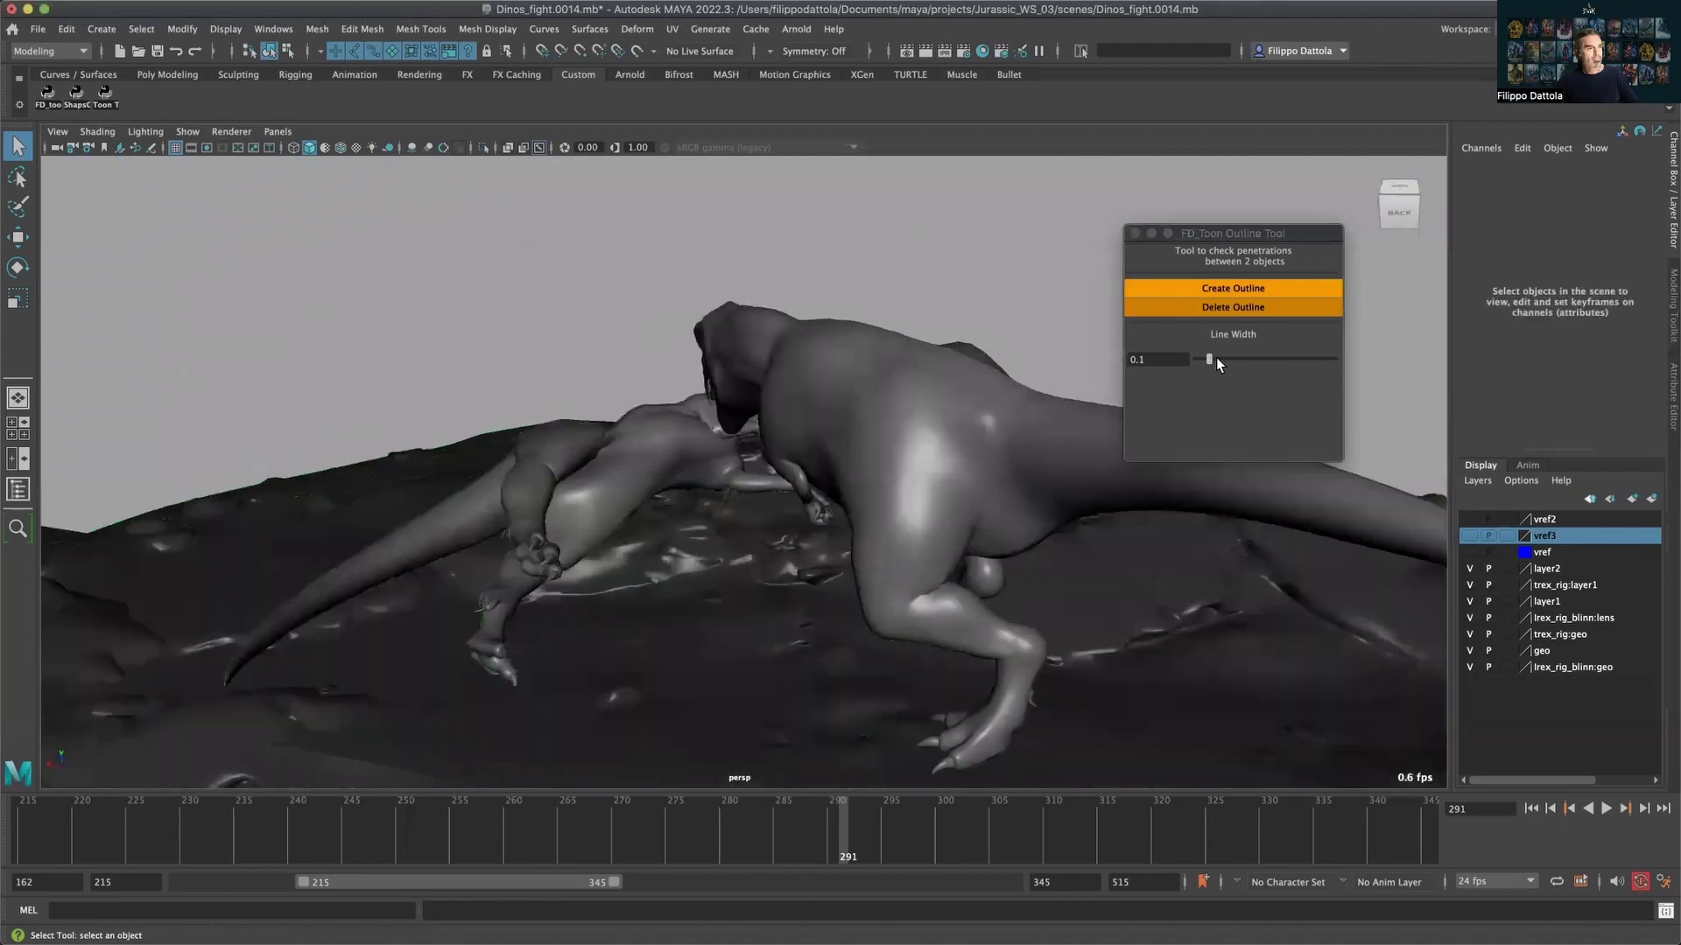
drag(1216, 357, 1233, 359)
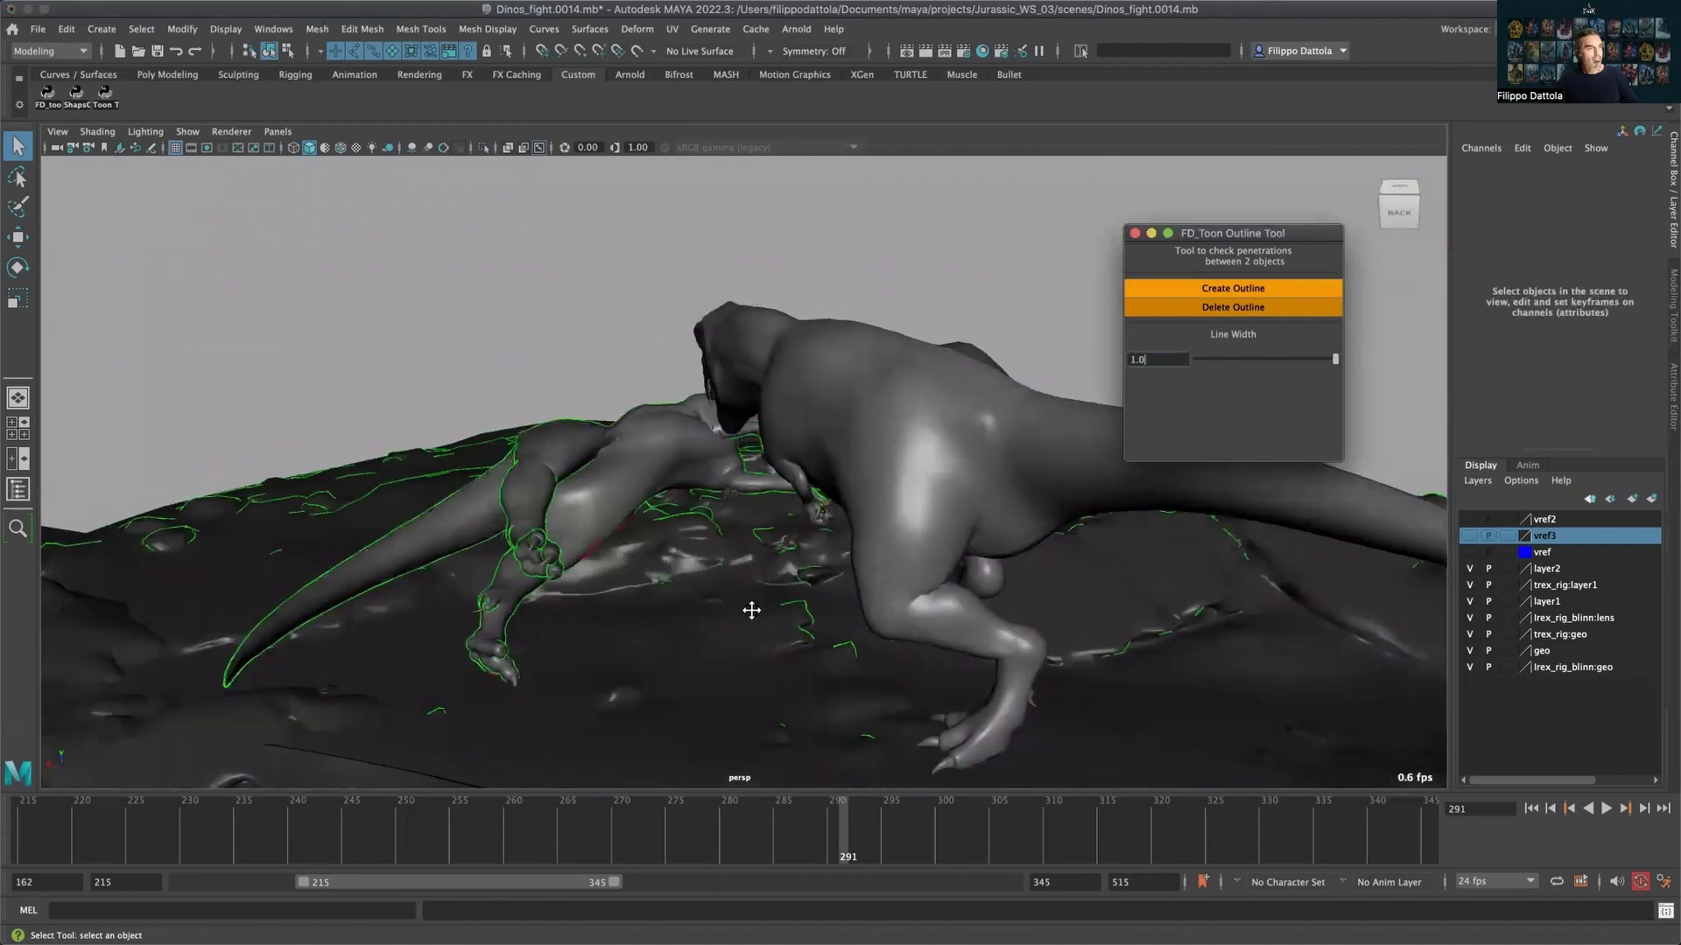
Examine where the fallen dinosaur's body meets the ground at frame 291, and check the contact at frame 221.
alt+drag(743, 627, 593, 607)
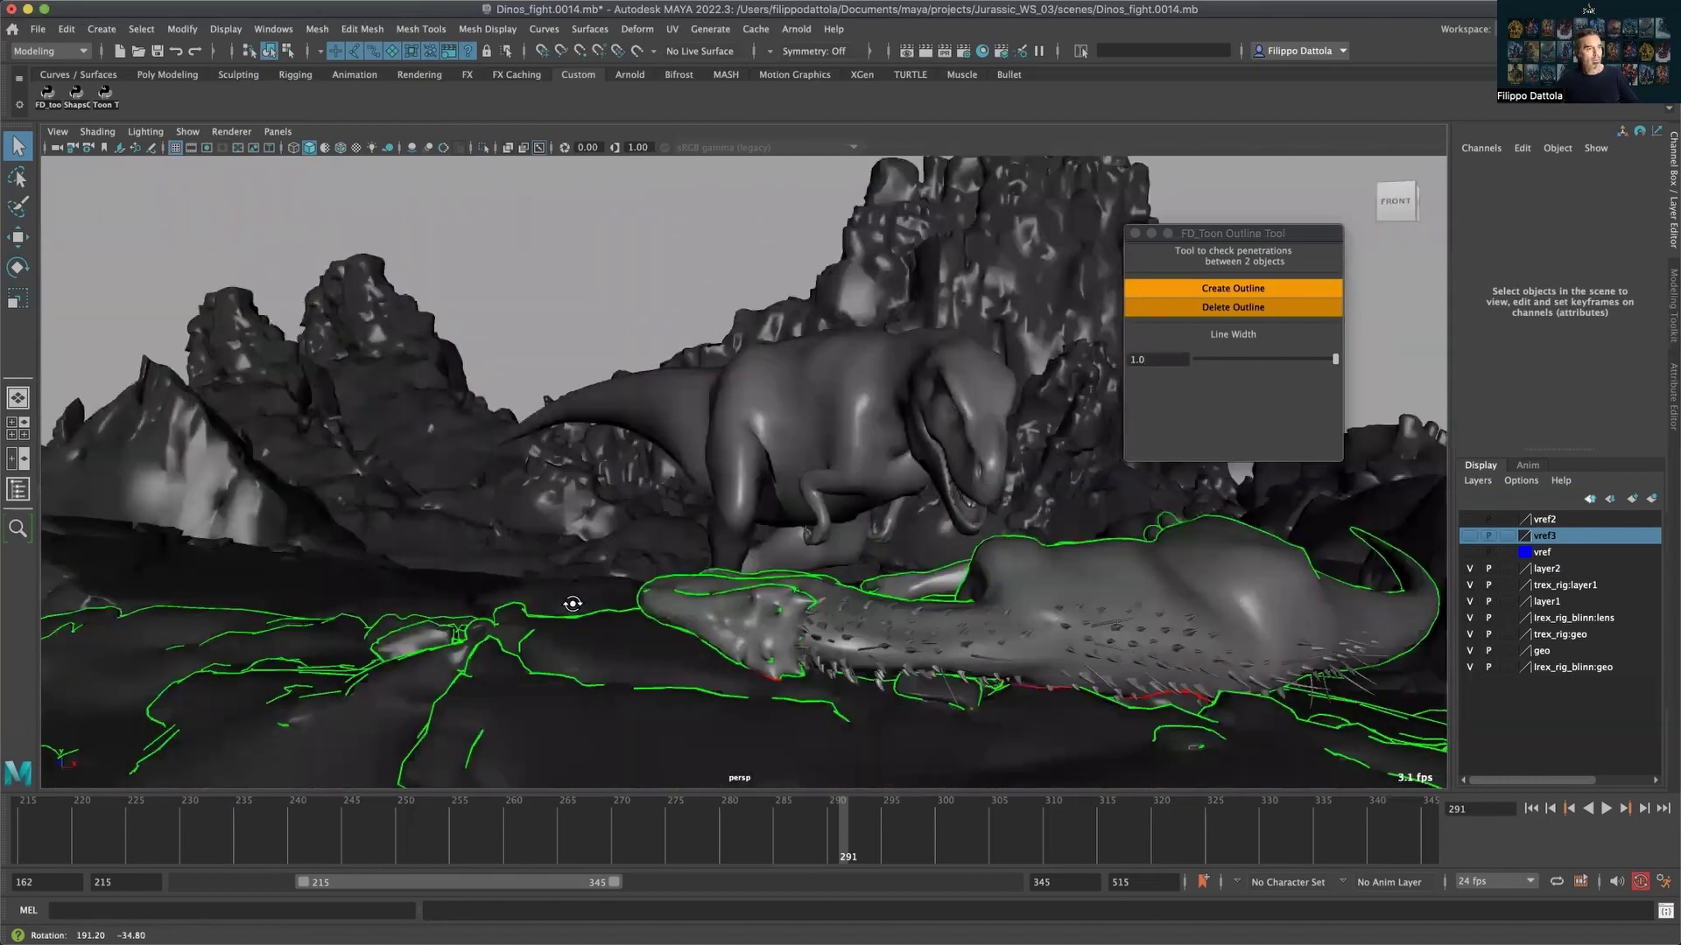
alt+drag(573, 604, 649, 578)
alt+right_drag(649, 577, 916, 600)
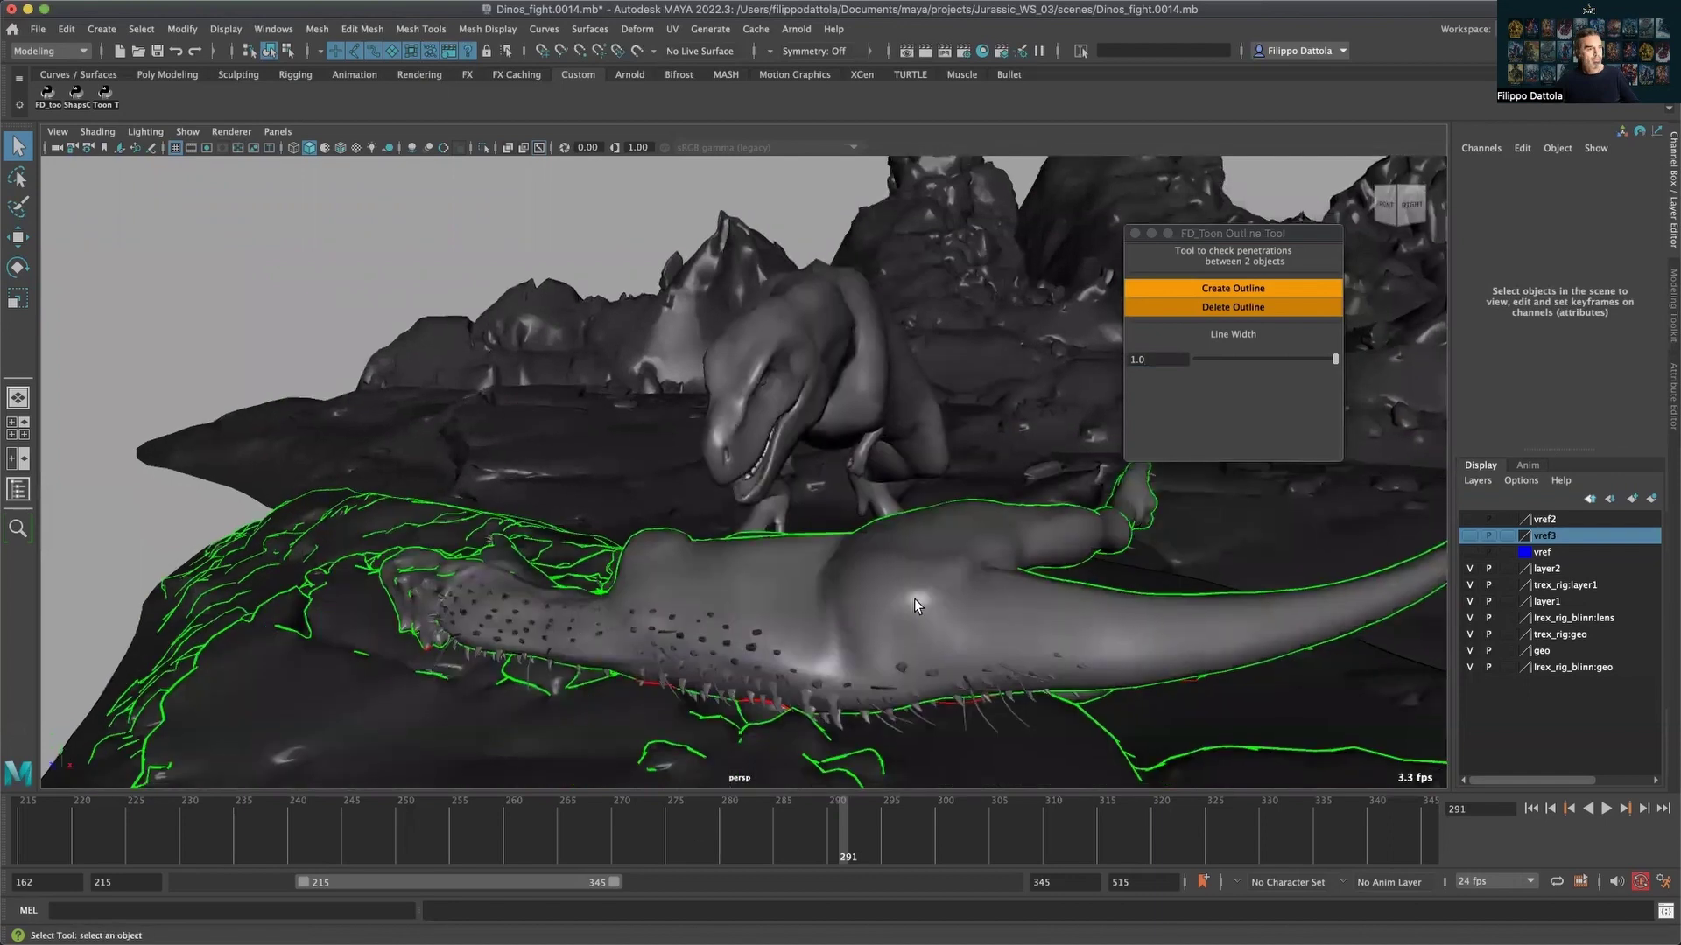
key(comma)
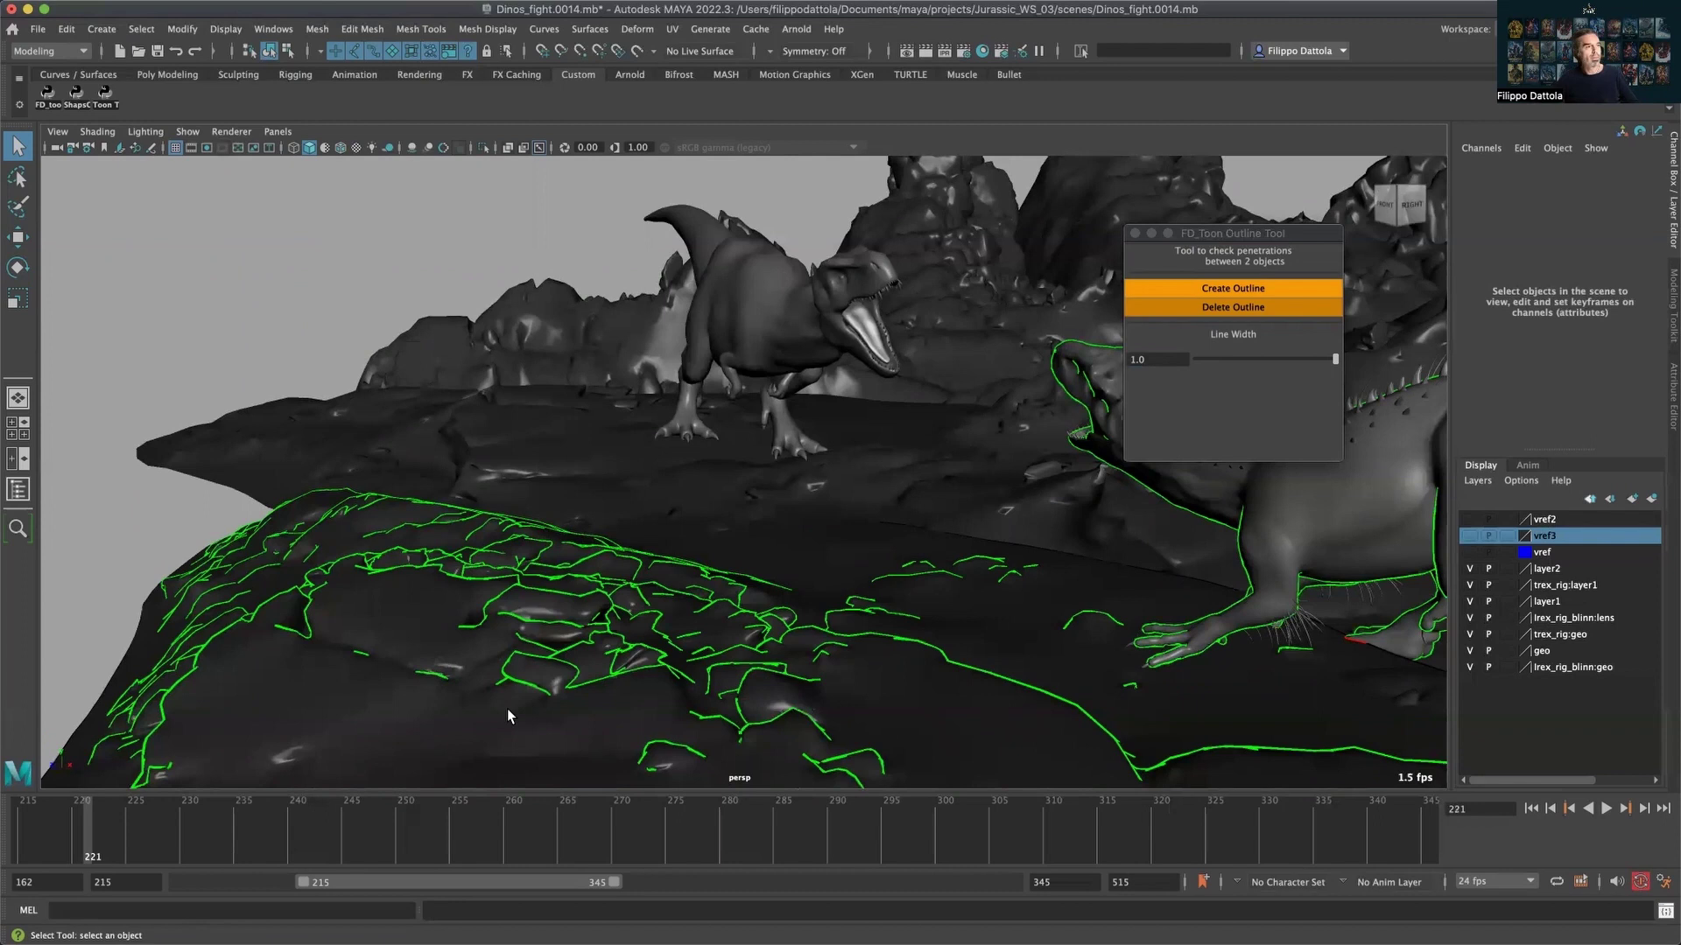
Delete the outline from the spiked dinosaur and the ground mesh.
mouse_move(747, 616)
alt+mouse_down()
mouse_move(808, 618)
mouse_move(780, 623)
alt+mouse_up()
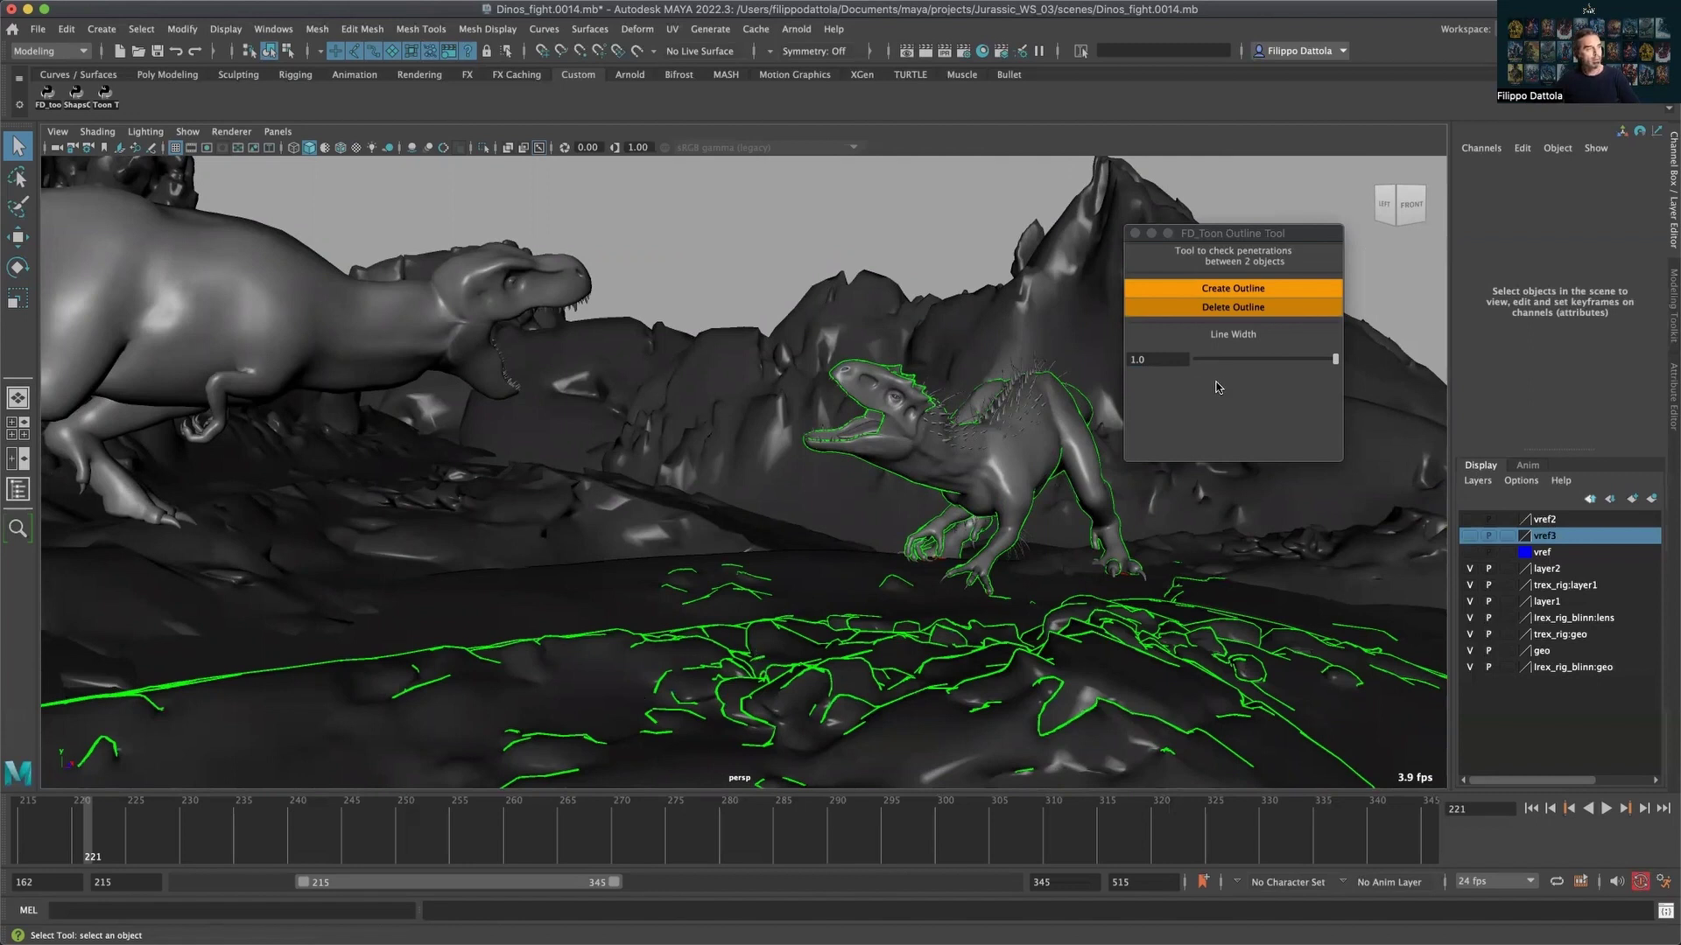
click(1218, 311)
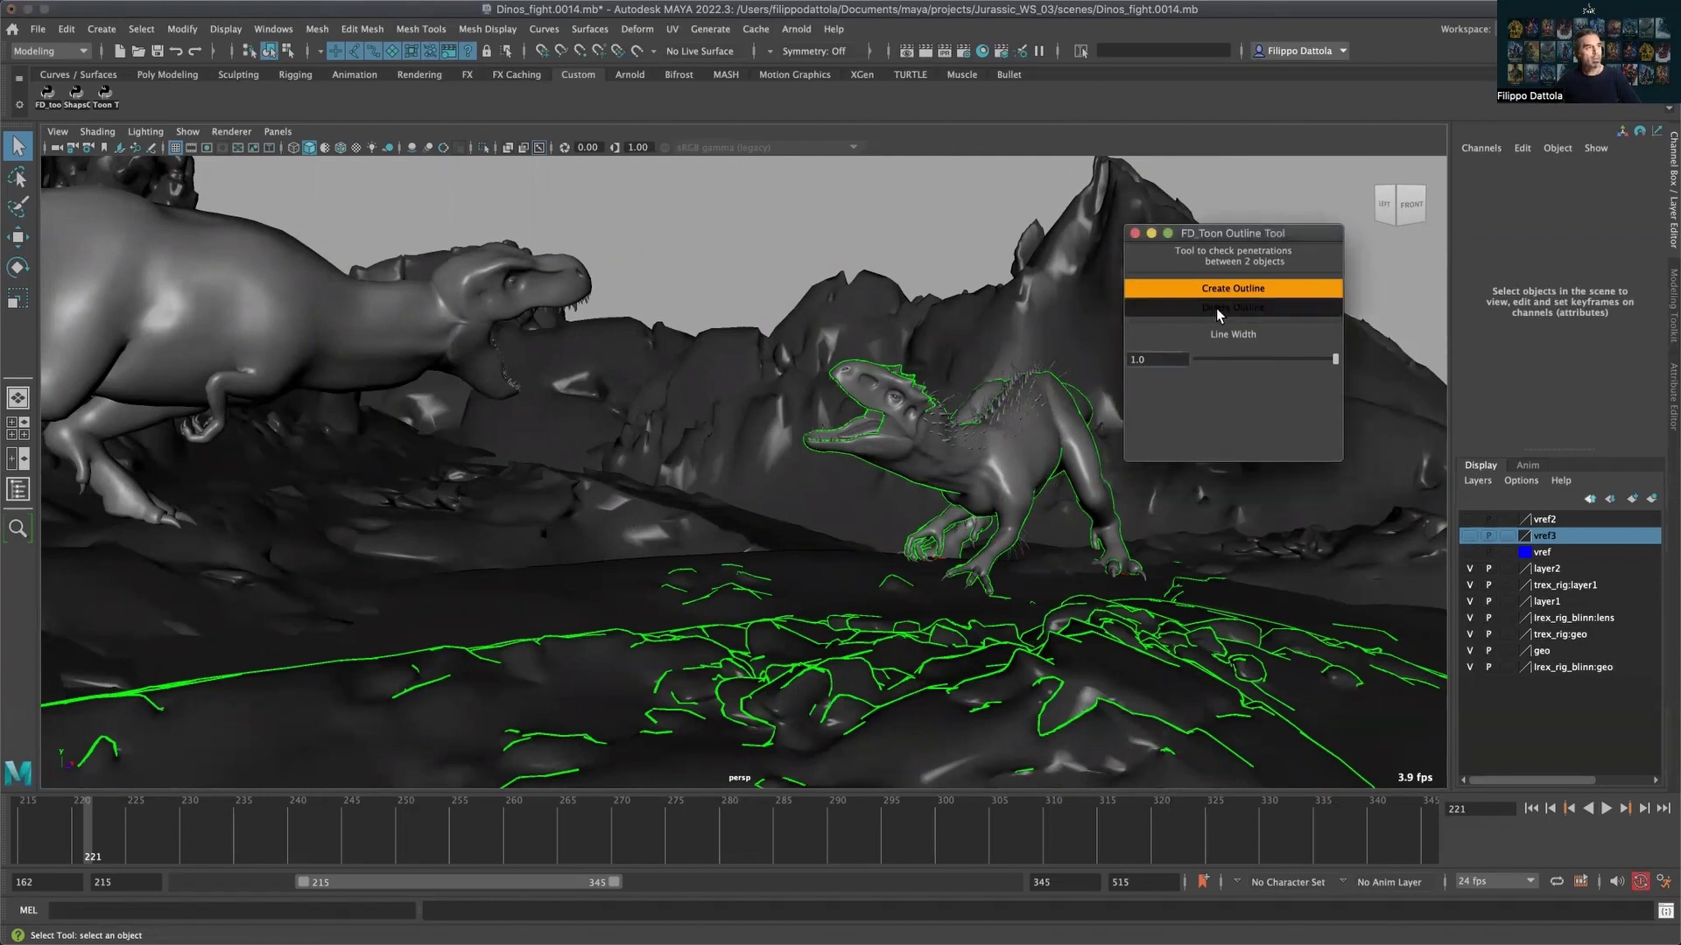